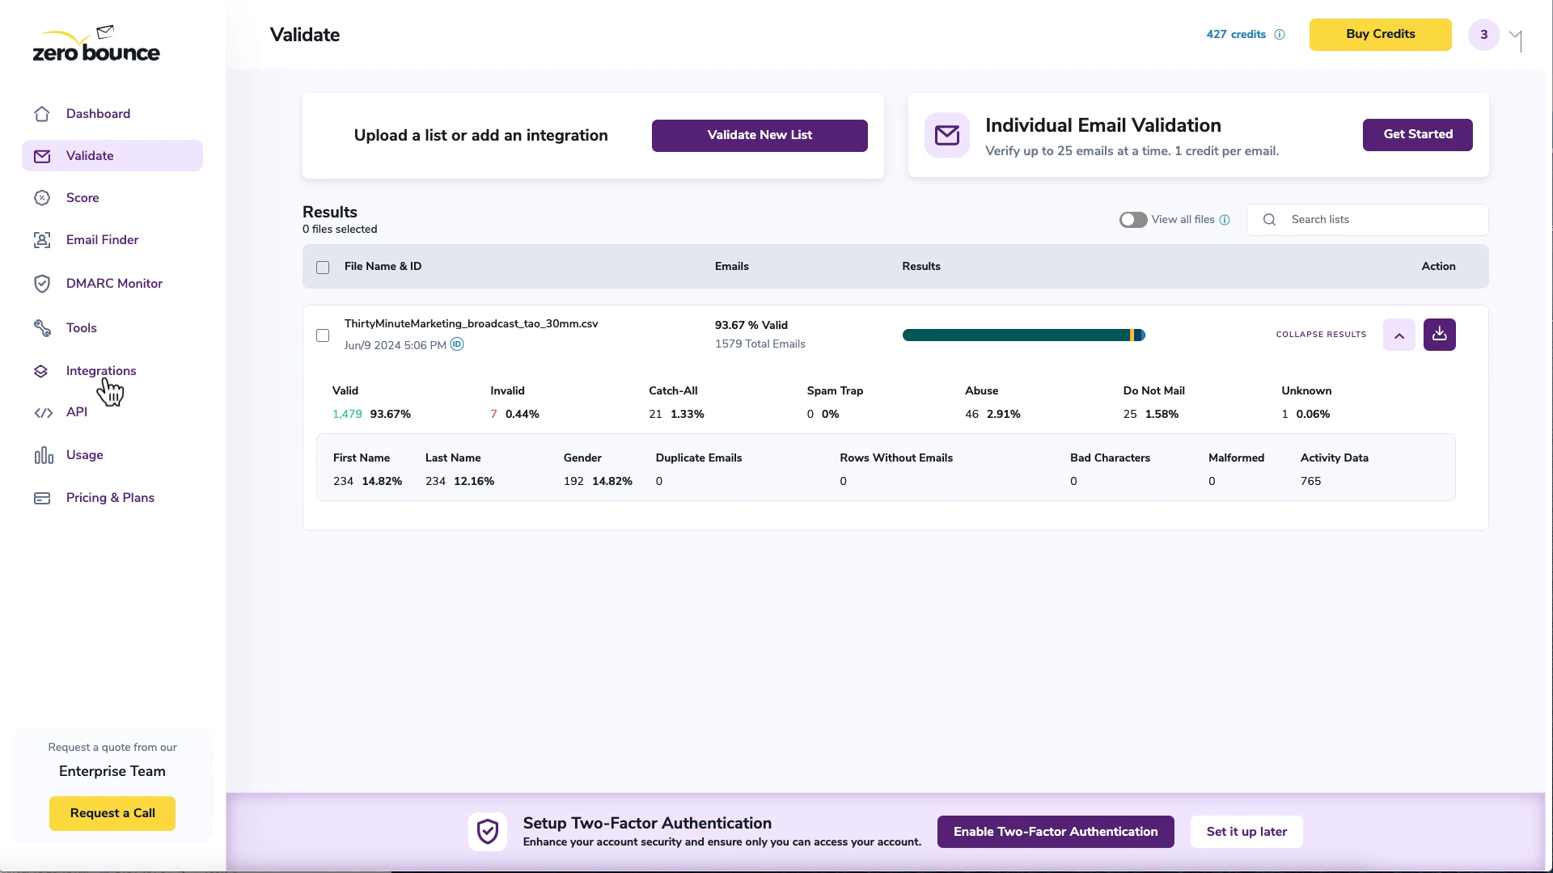
Open ZeroBounce's Pricing & Plans and switch to Monthly billing: $18.00 USD for 2,000 emails.
left_click(97, 499)
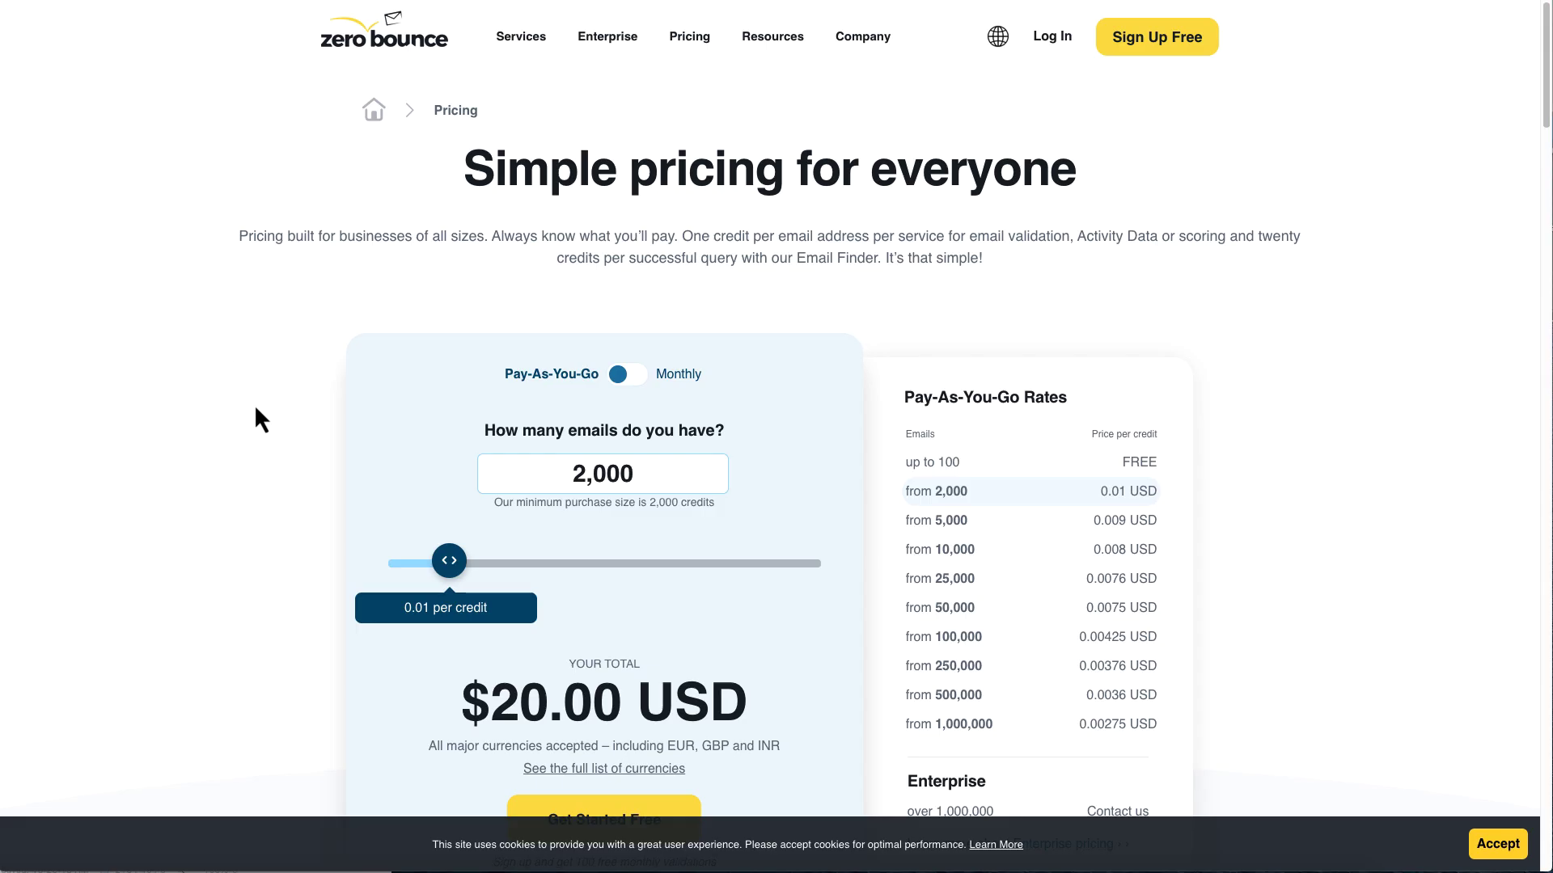
scroll(255, 409, "down", 2)
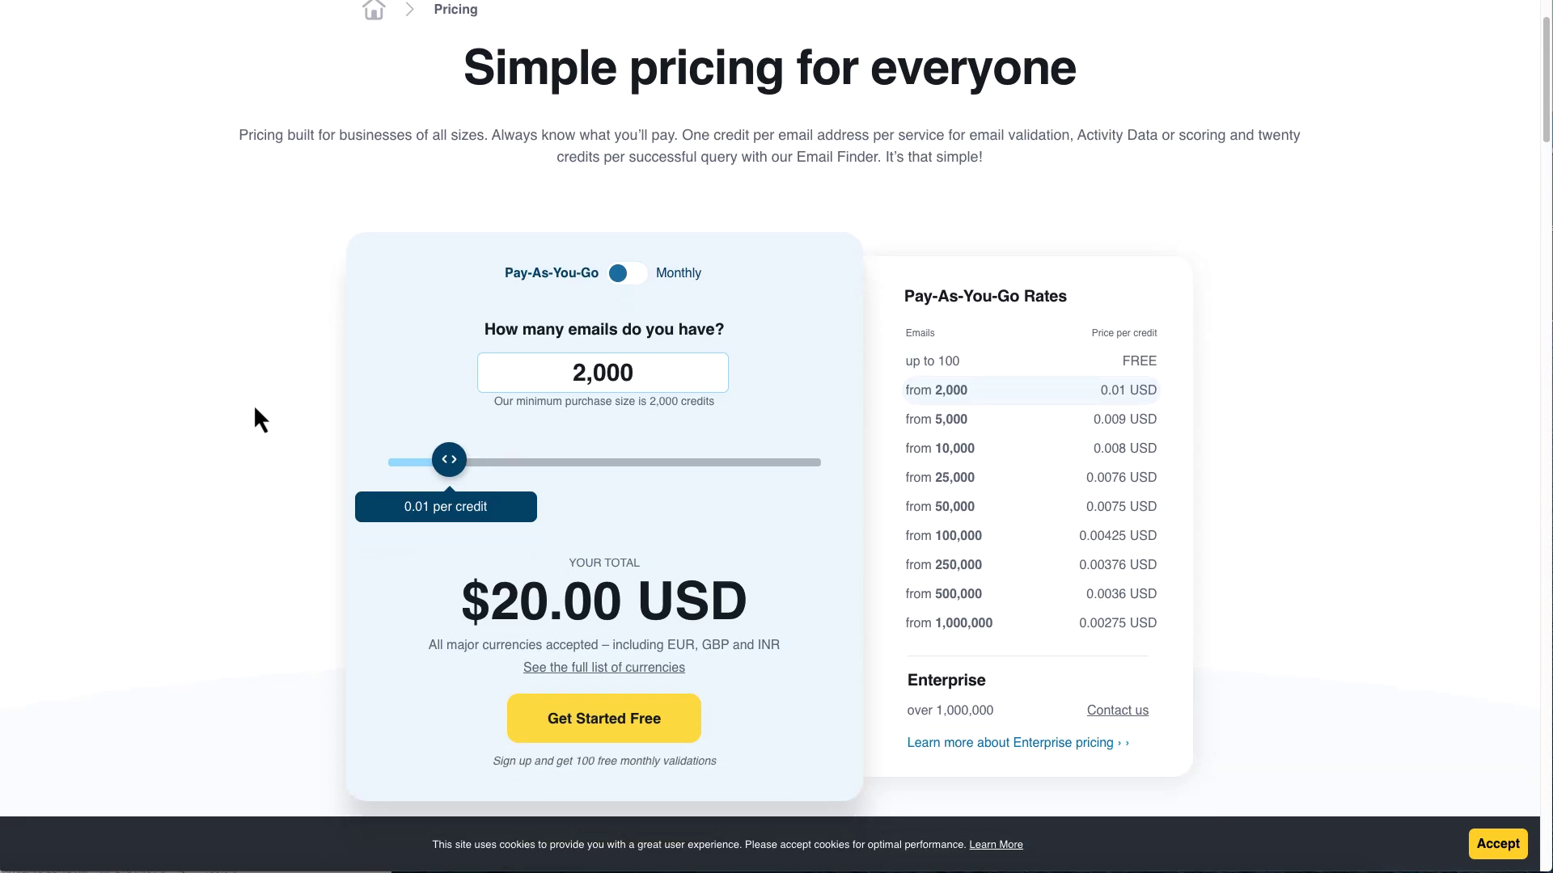
scroll(256, 411, "down", 1)
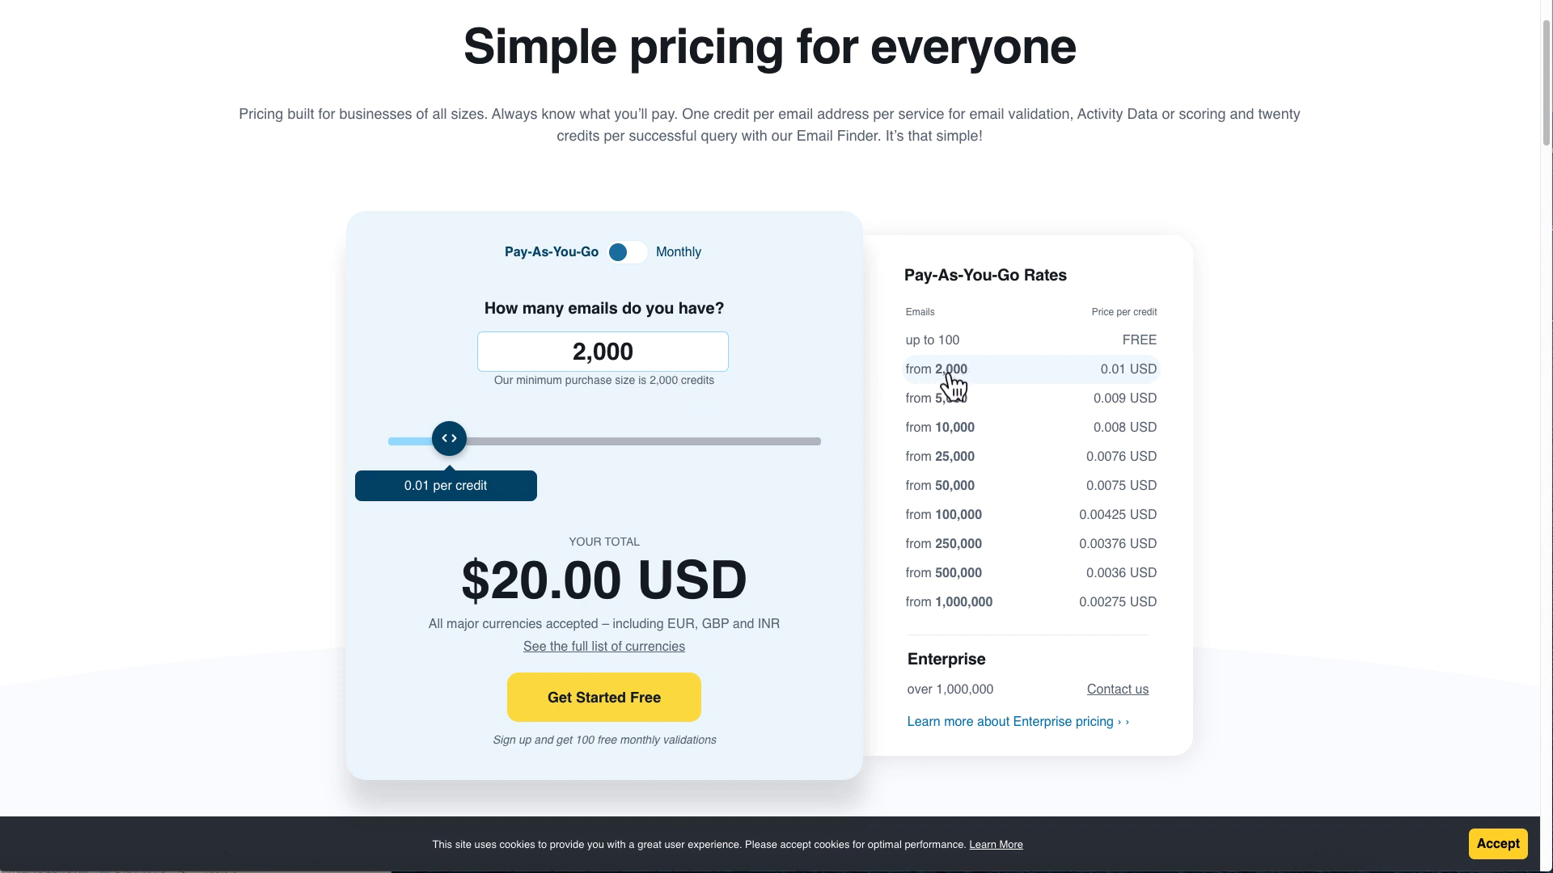
left_click(625, 257)
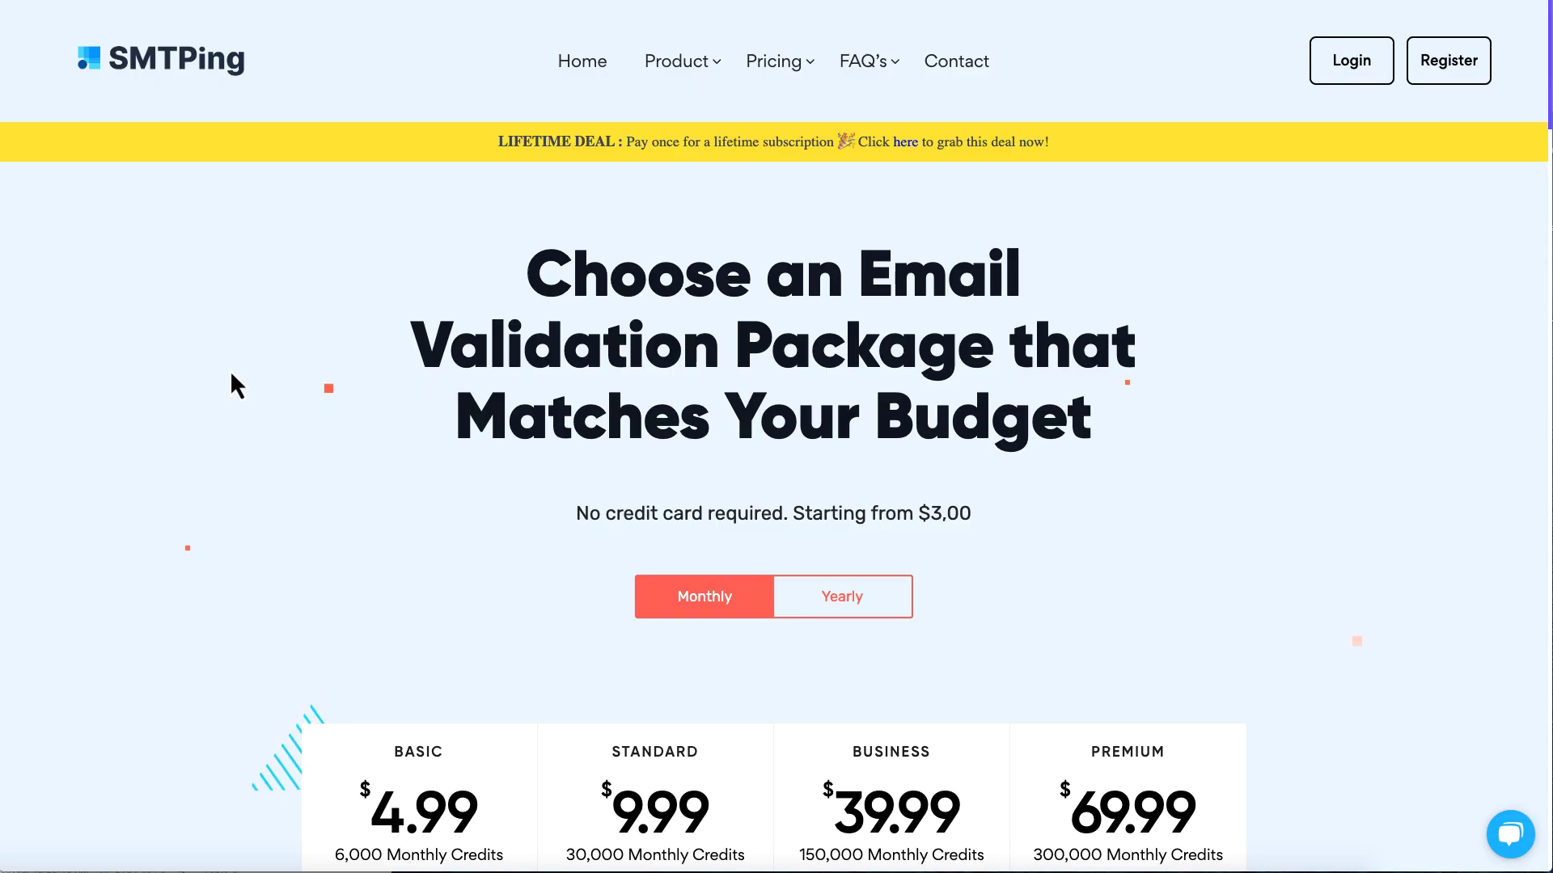
Scroll SMTPing's pricing page past the monthly plans to the pay-as-you-go Buy Credits cards.
scroll(232, 378, "down", 3)
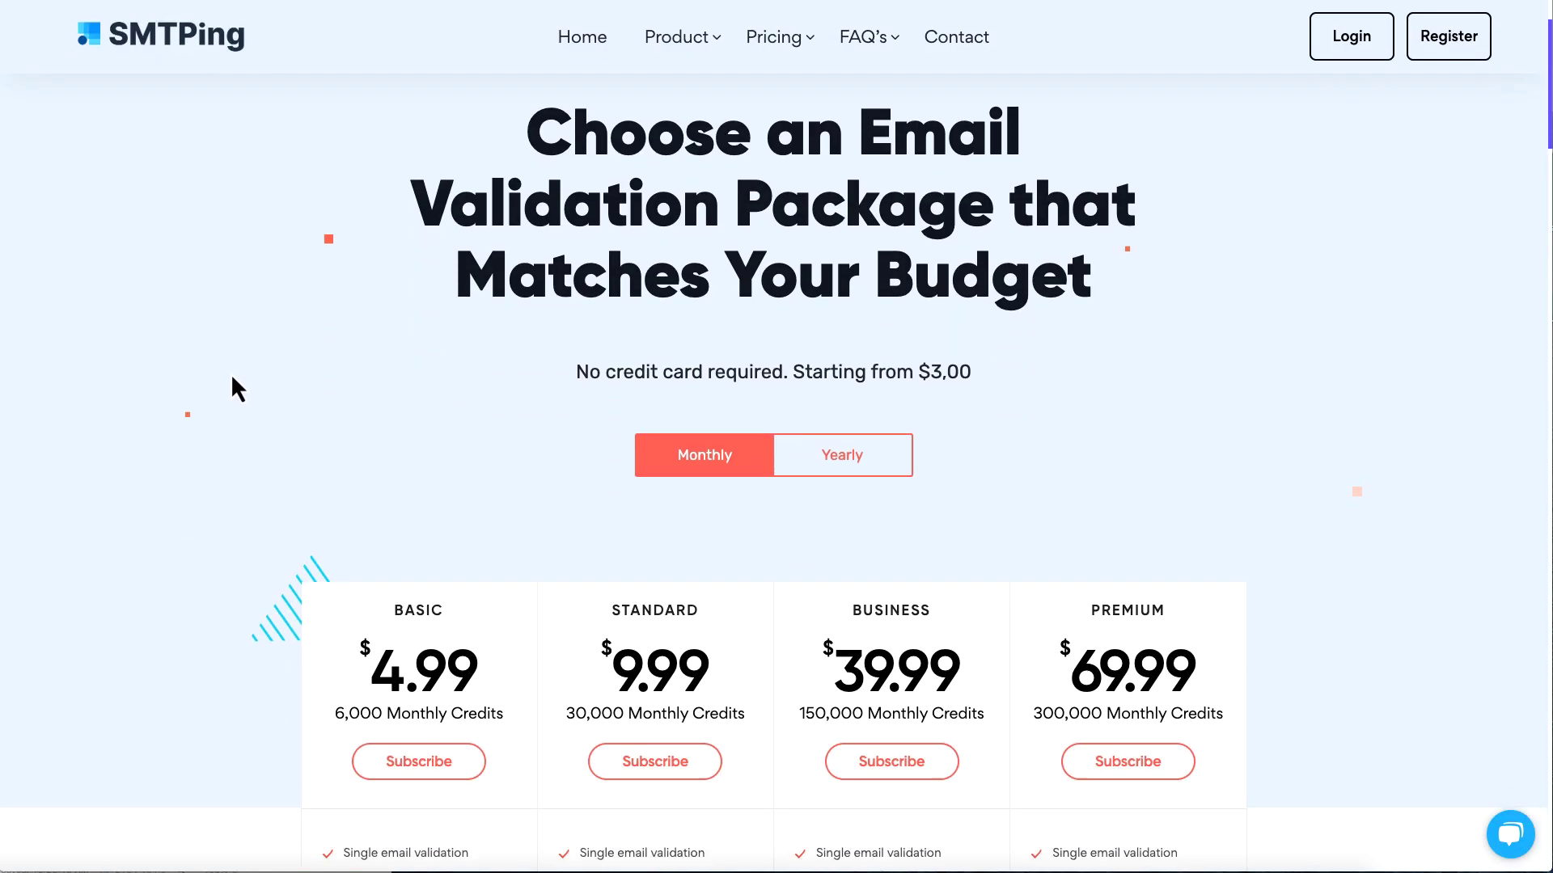
scroll(232, 378, "down", 3)
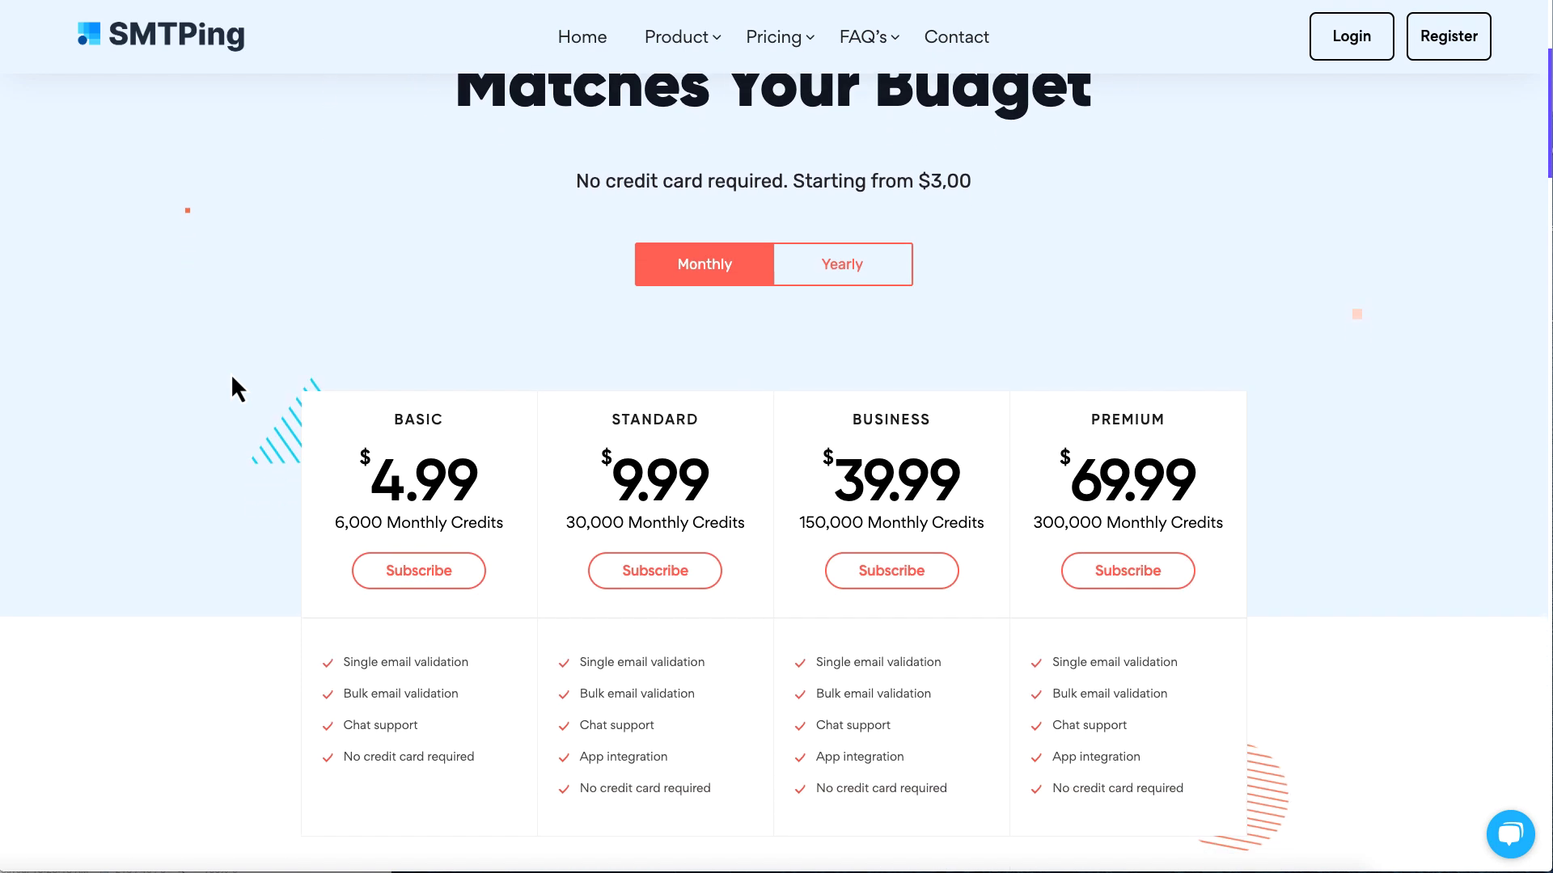
scroll(232, 379, "down", 6)
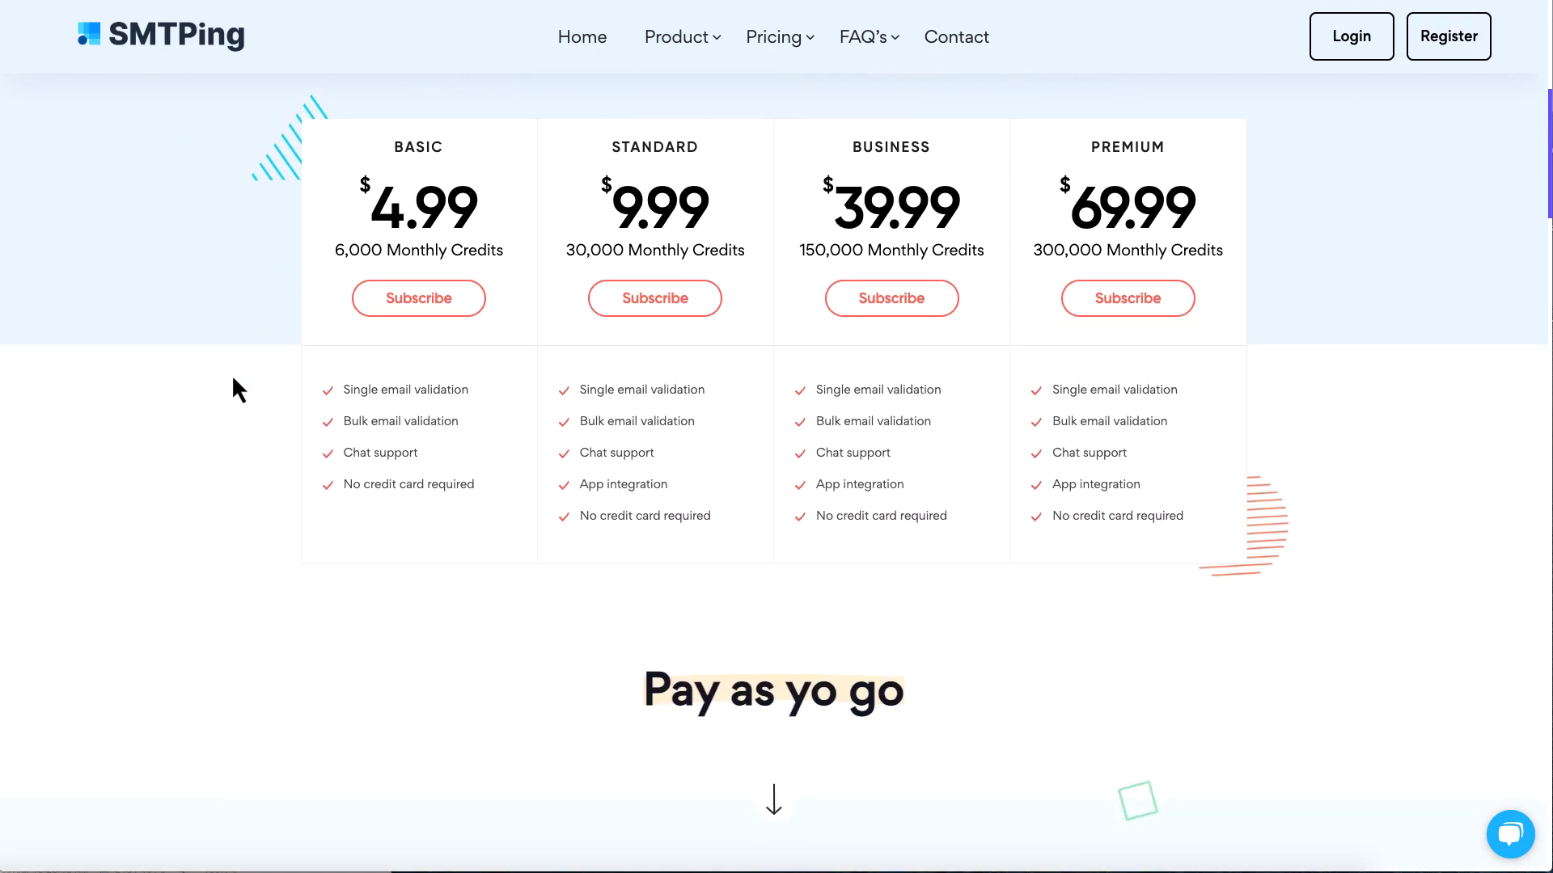
scroll(233, 381, "down", 4)
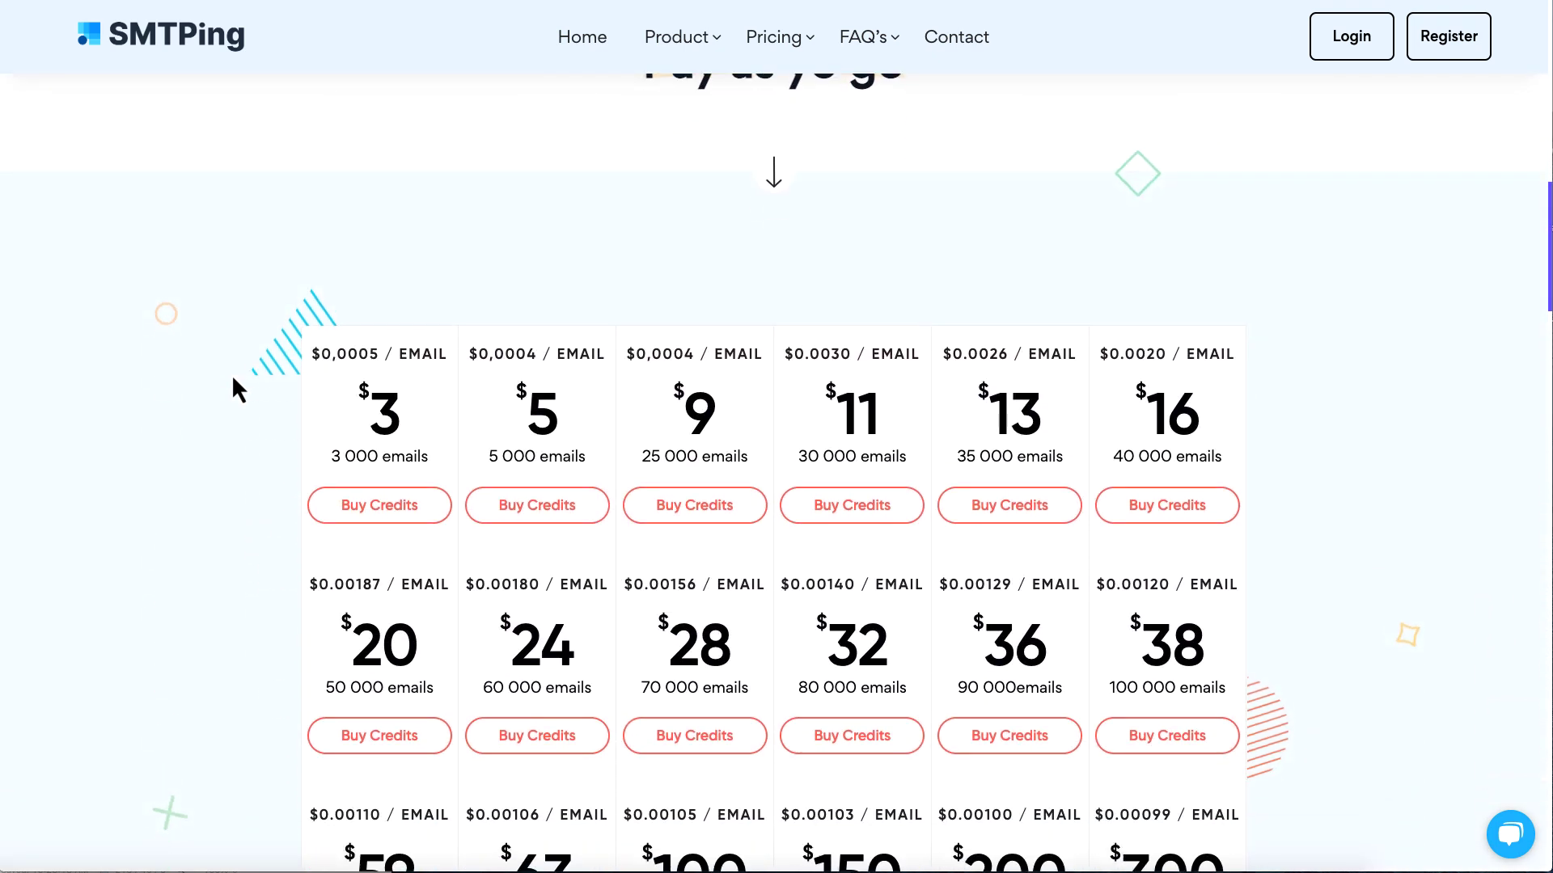
scroll(233, 379, "down", 1)
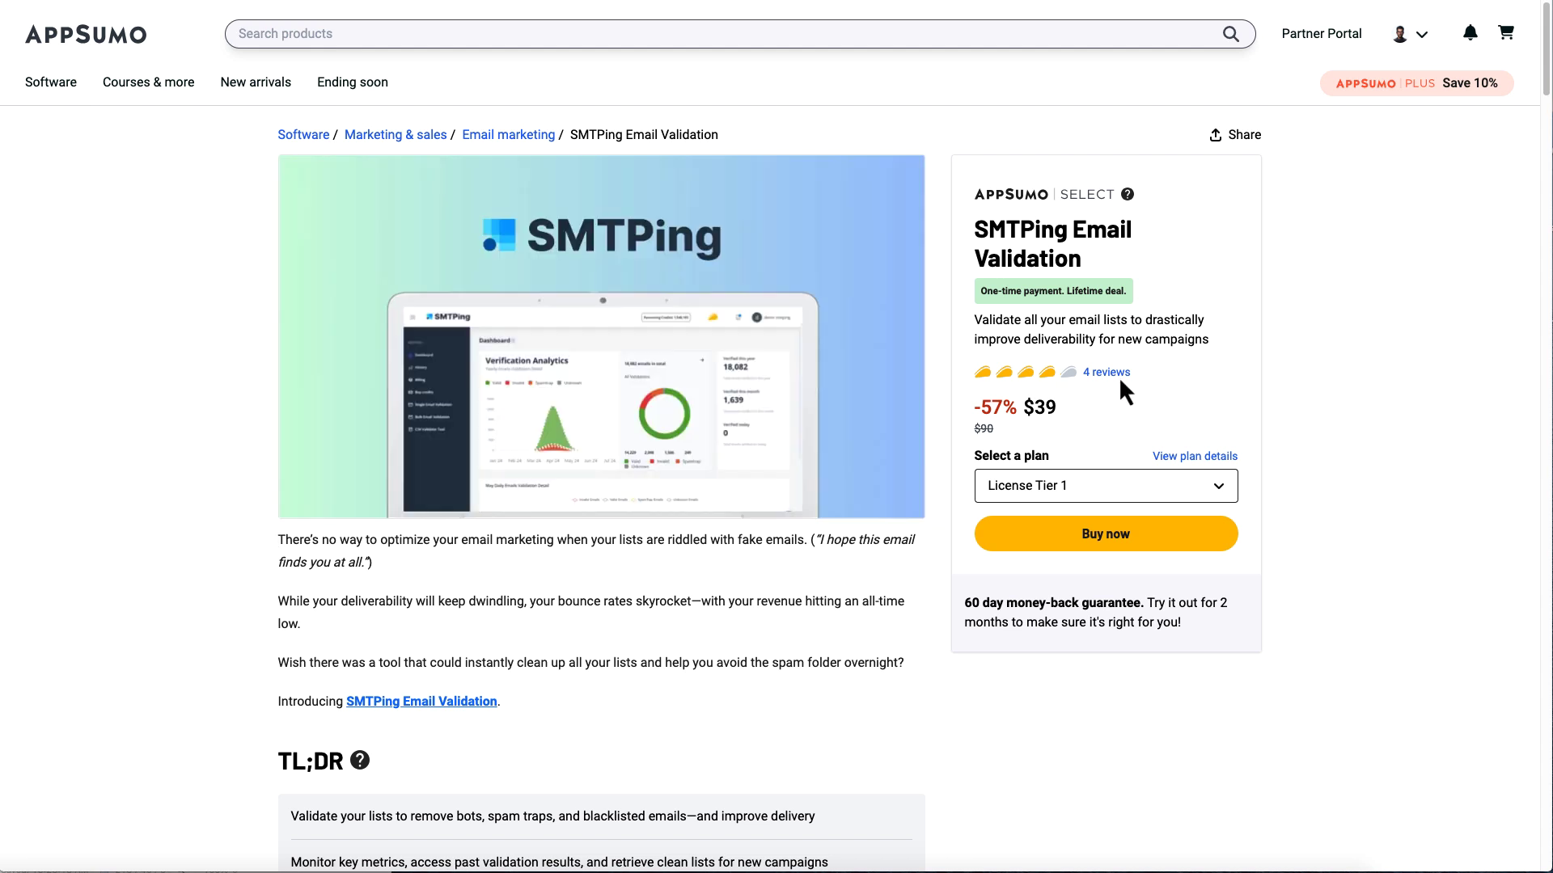
Highlight the short description on AppSumo's SMTPing Email Validation deal page ($39, License Tier 1).
left_click_drag(974, 325, 1216, 345)
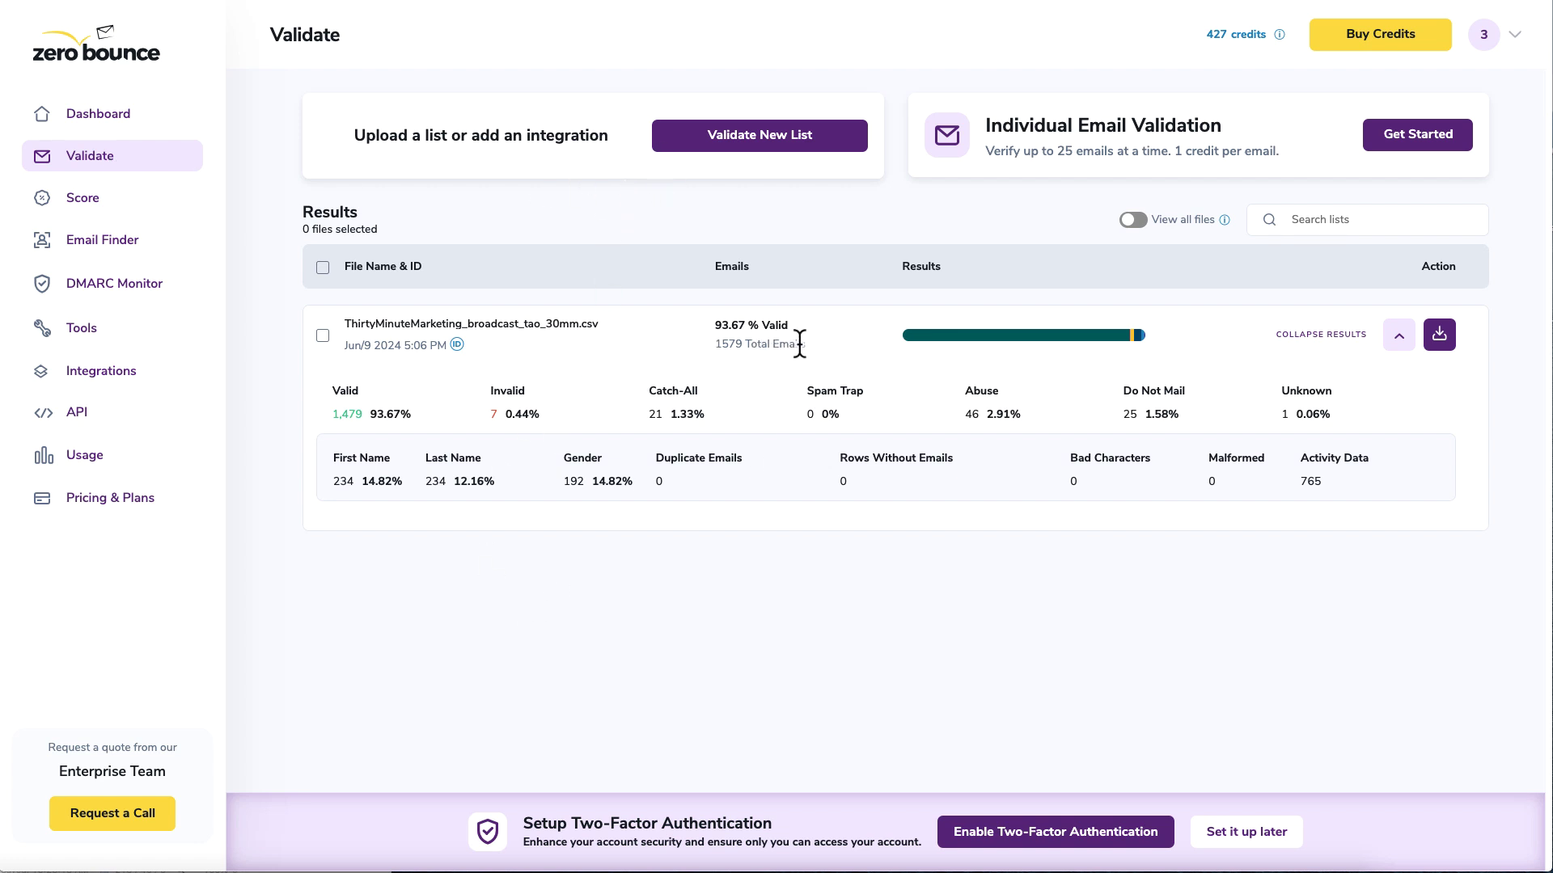
left_click_drag(805, 344, 716, 344)
left_click_drag(811, 324, 715, 325)
left_click(551, 664)
double_click(505, 390)
triple_click(665, 390)
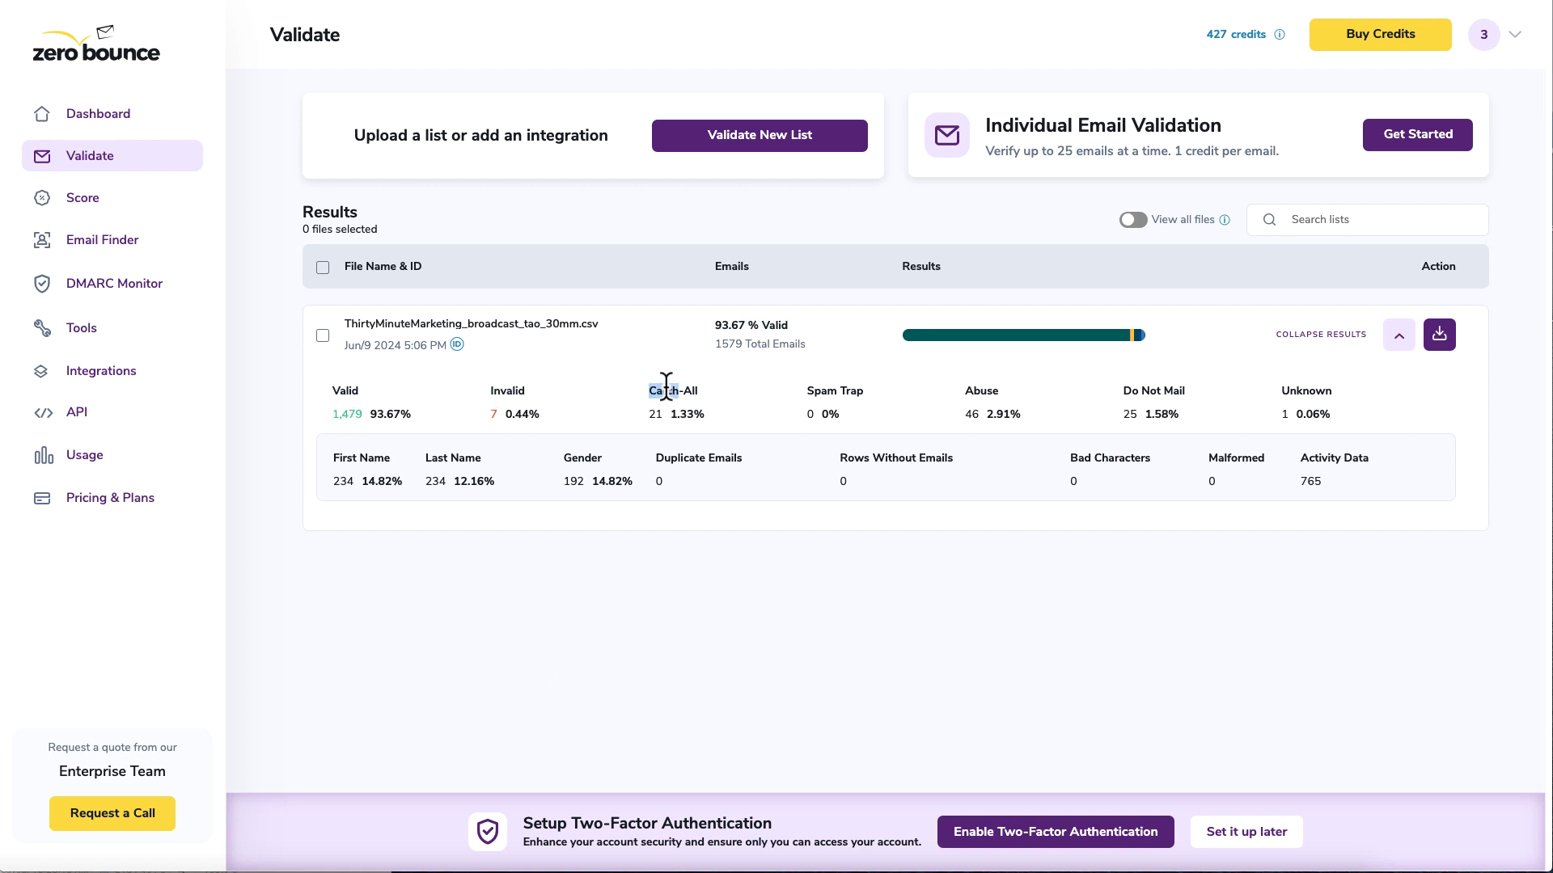
triple_click(832, 390)
triple_click(981, 390)
triple_click(1149, 390)
triple_click(1285, 391)
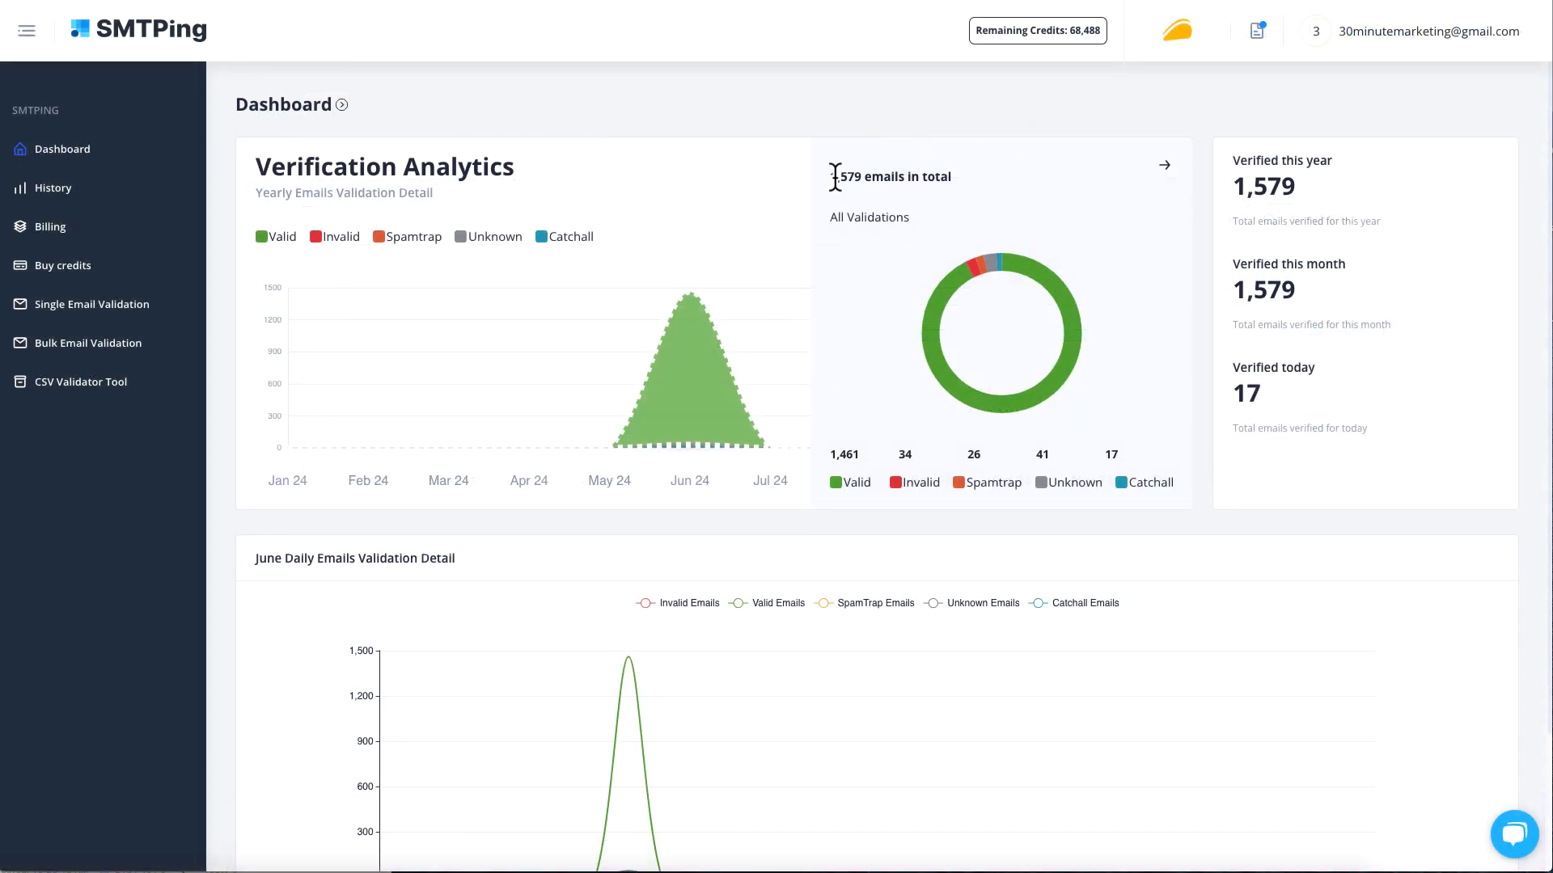
mouse_move(833, 176)
left_mouse_down()
mouse_move(939, 182)
mouse_move(837, 176)
left_mouse_up()
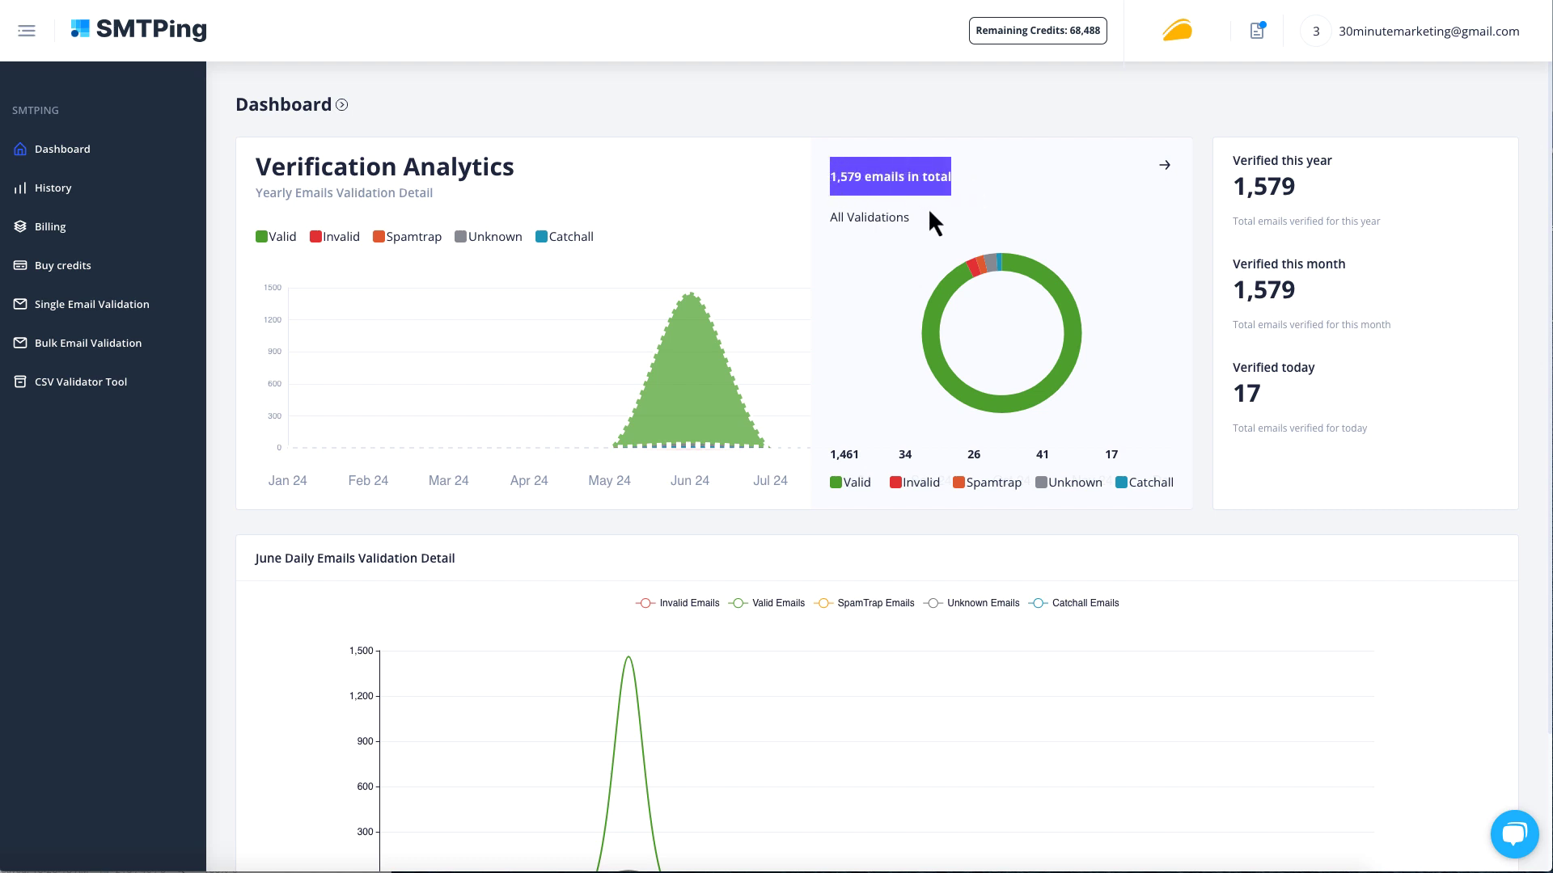
mouse_move(944, 374)
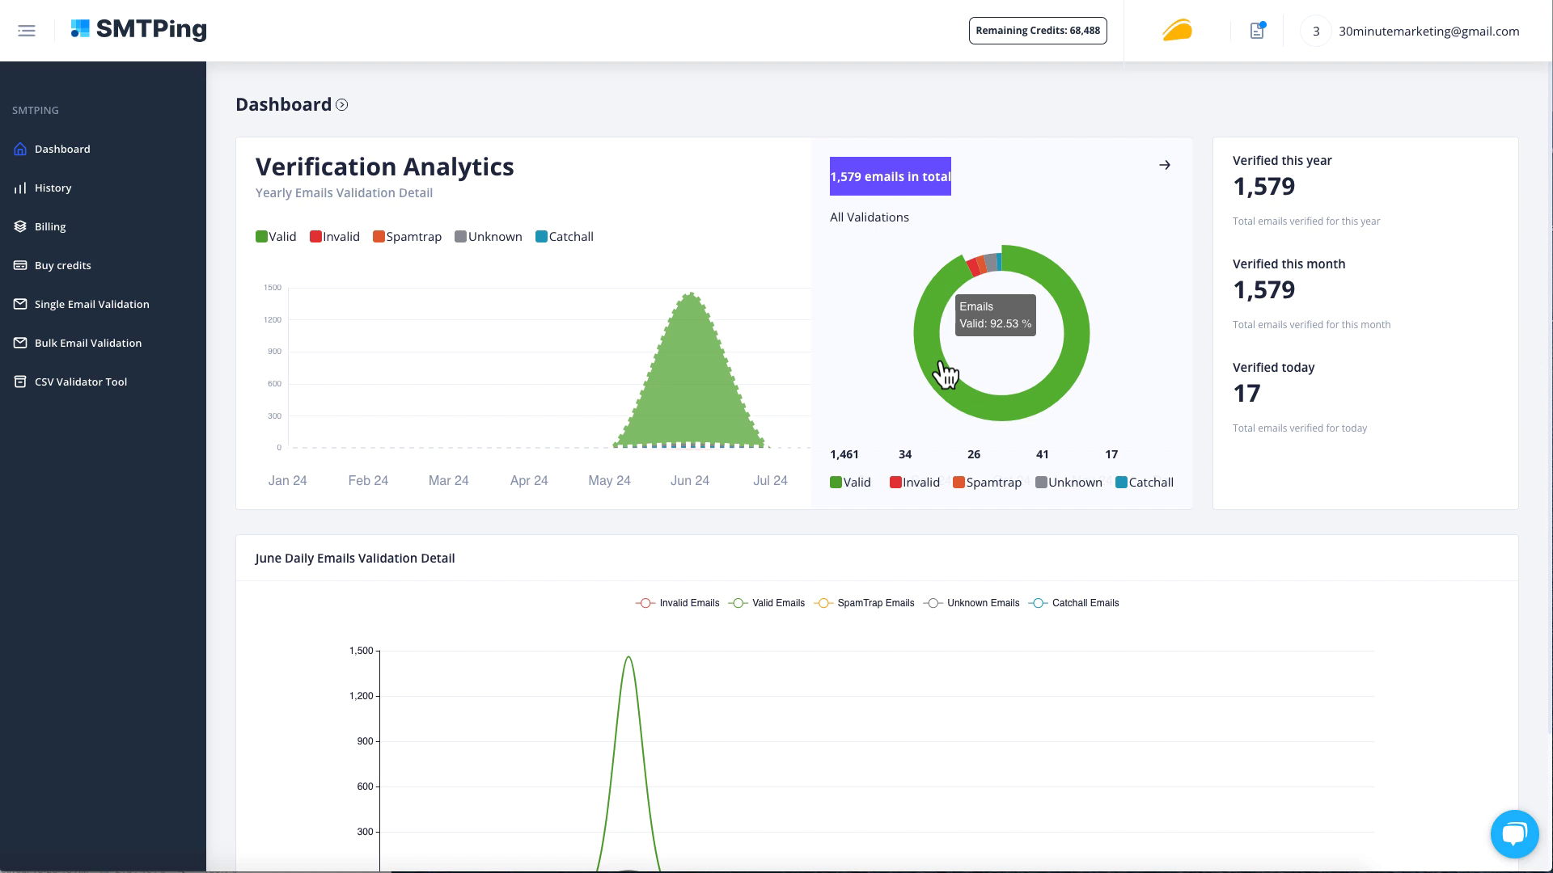
mouse_move(977, 277)
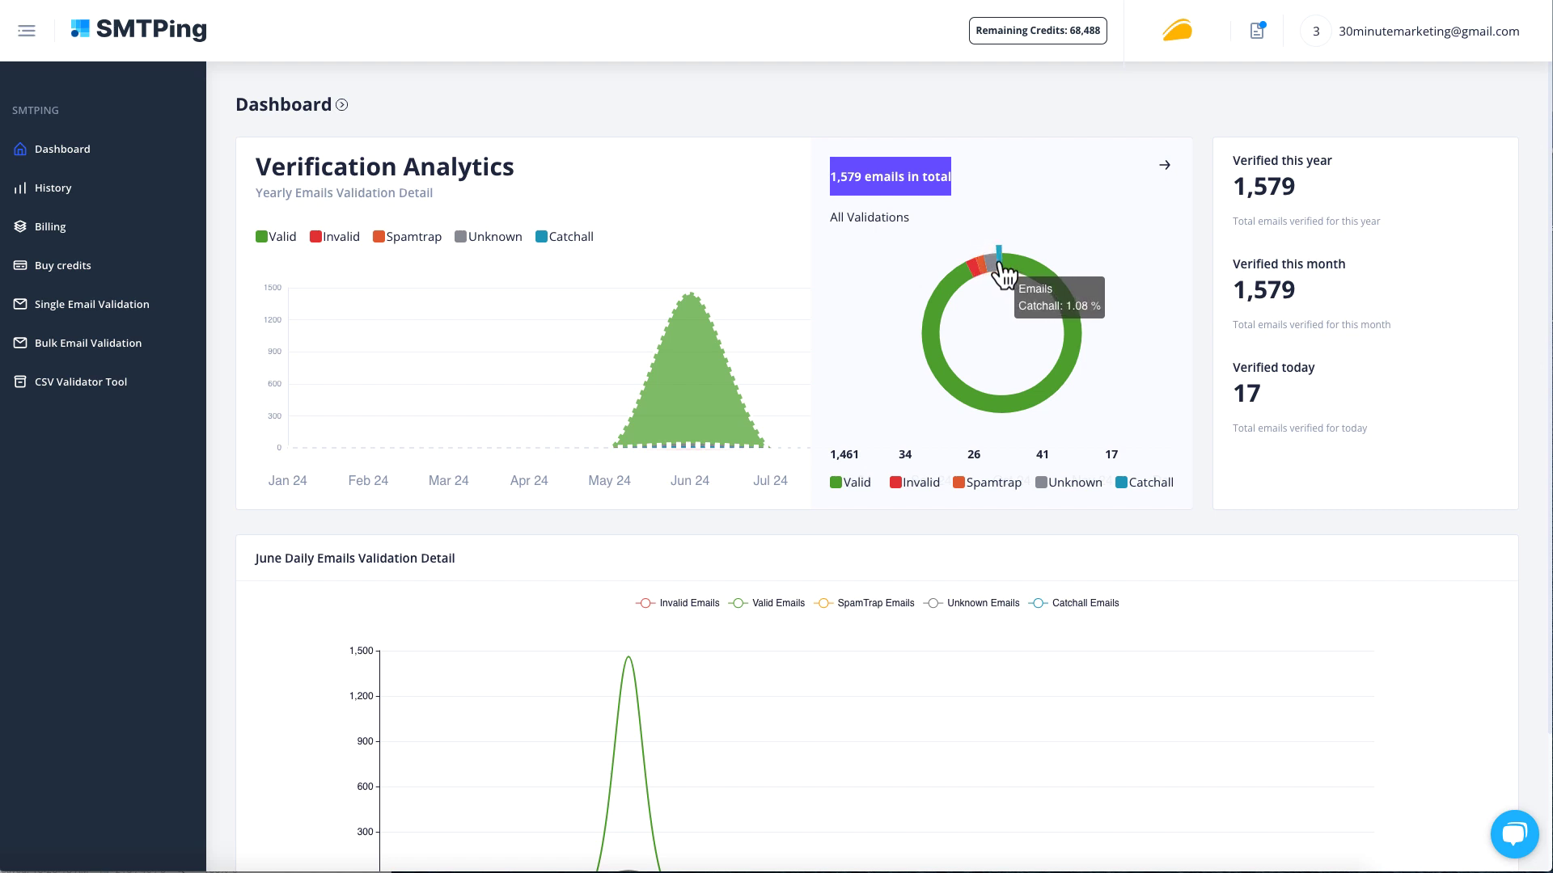
Open SMTPing's History and the validated list's detailed report, scrolling down to Export Tools.
left_click(57, 191)
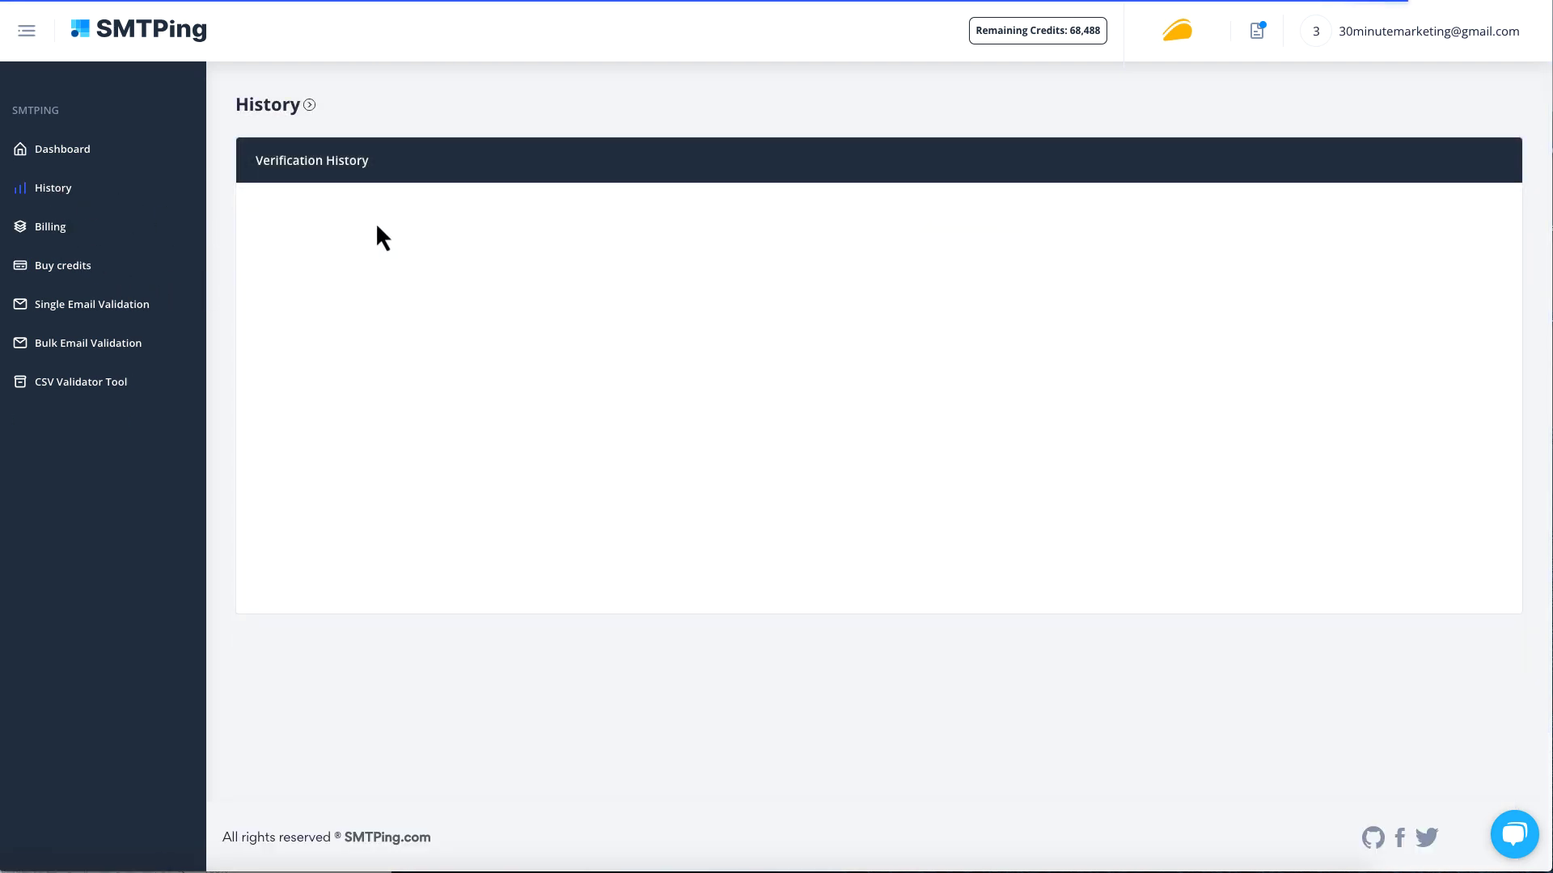
left_click(535, 637)
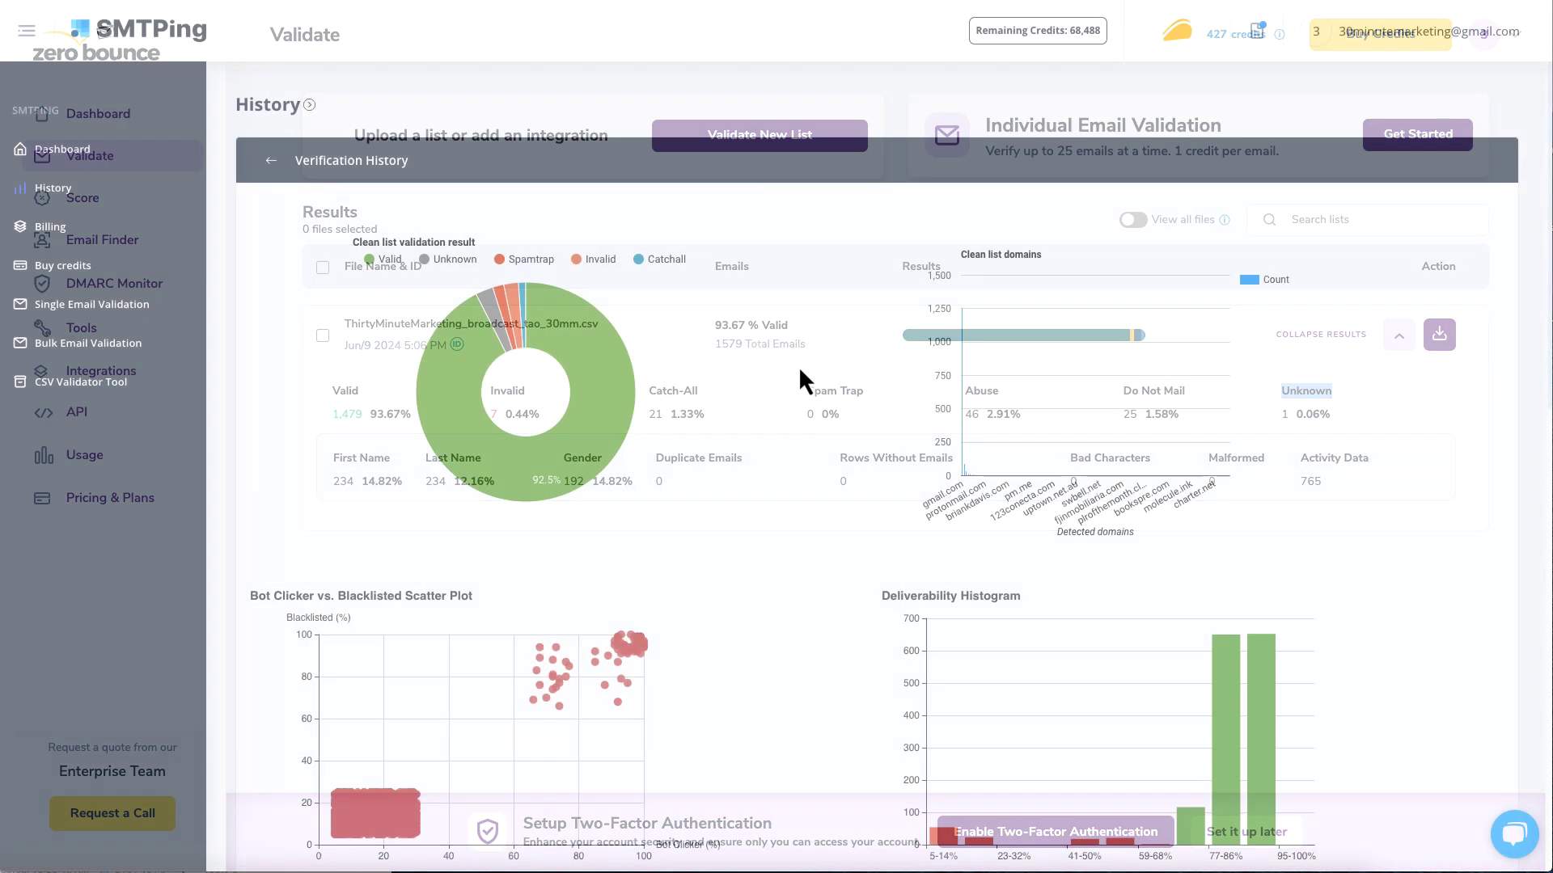
scroll(799, 371, "down", 10)
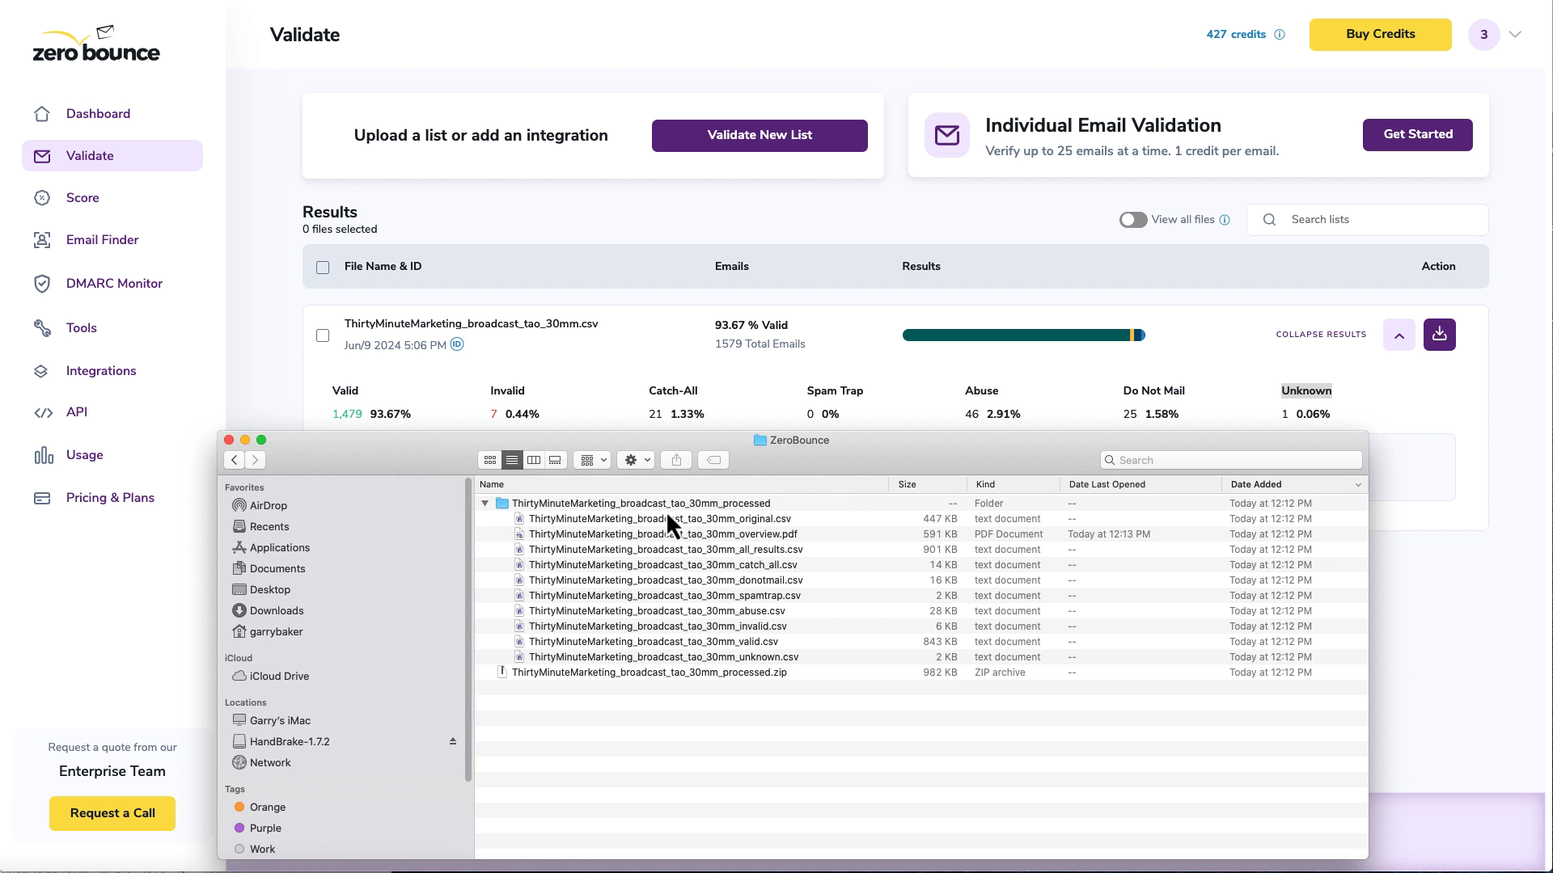
Step through the ZeroBounce result CSVs and zip in Finder, then open the overview PDF.
left_click(672, 673)
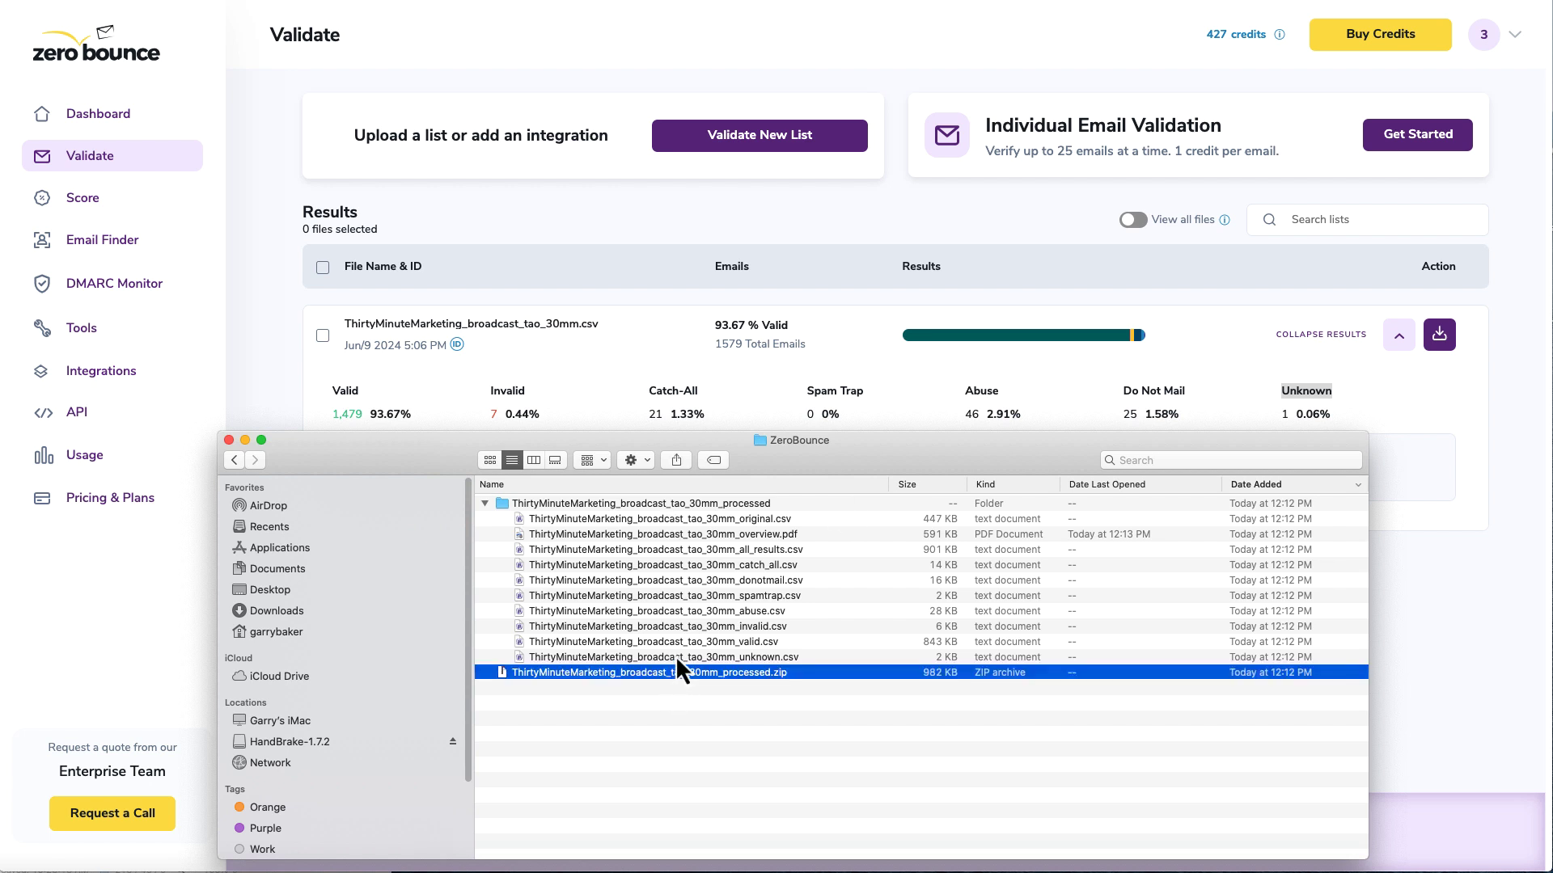
left_click(676, 657)
left_click(673, 646)
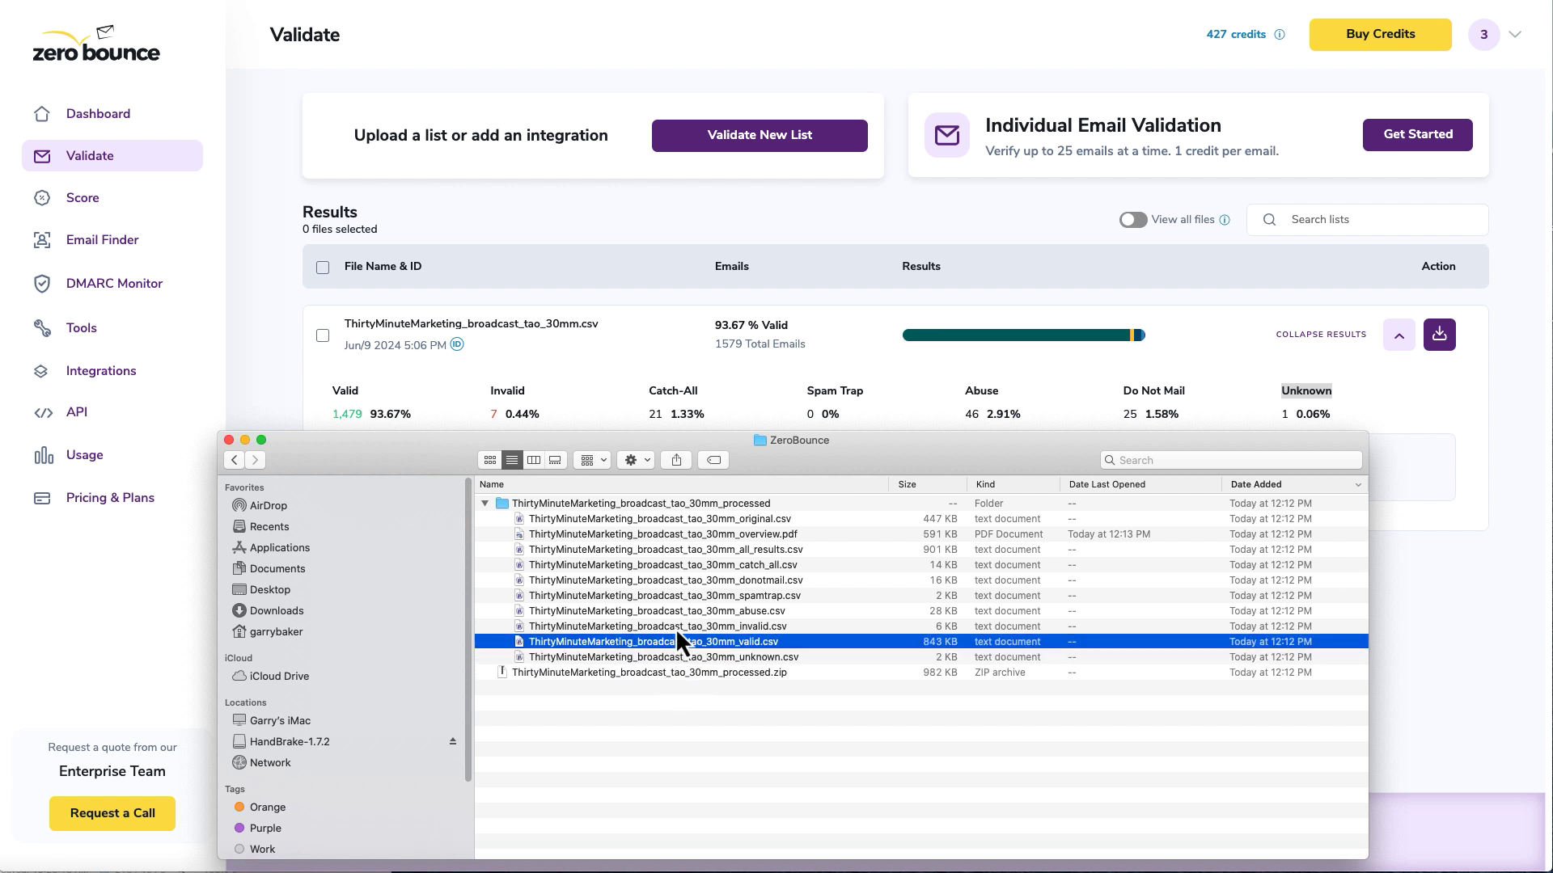
left_click(676, 627)
left_click(676, 611)
left_click(668, 596)
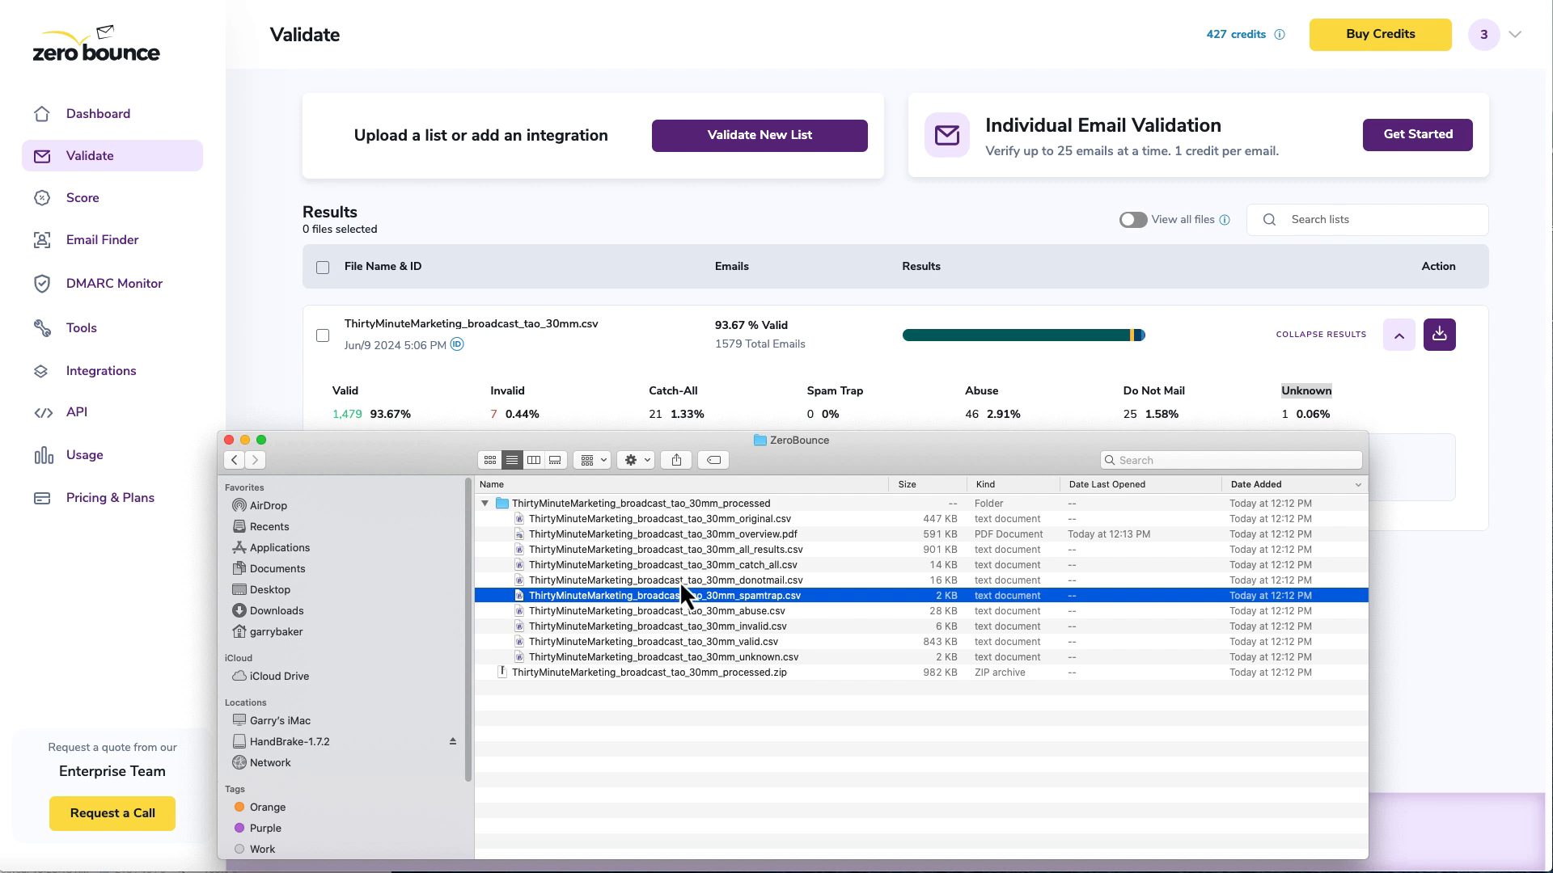
left_click(680, 579)
left_click(683, 565)
left_click(685, 549)
left_click(686, 534)
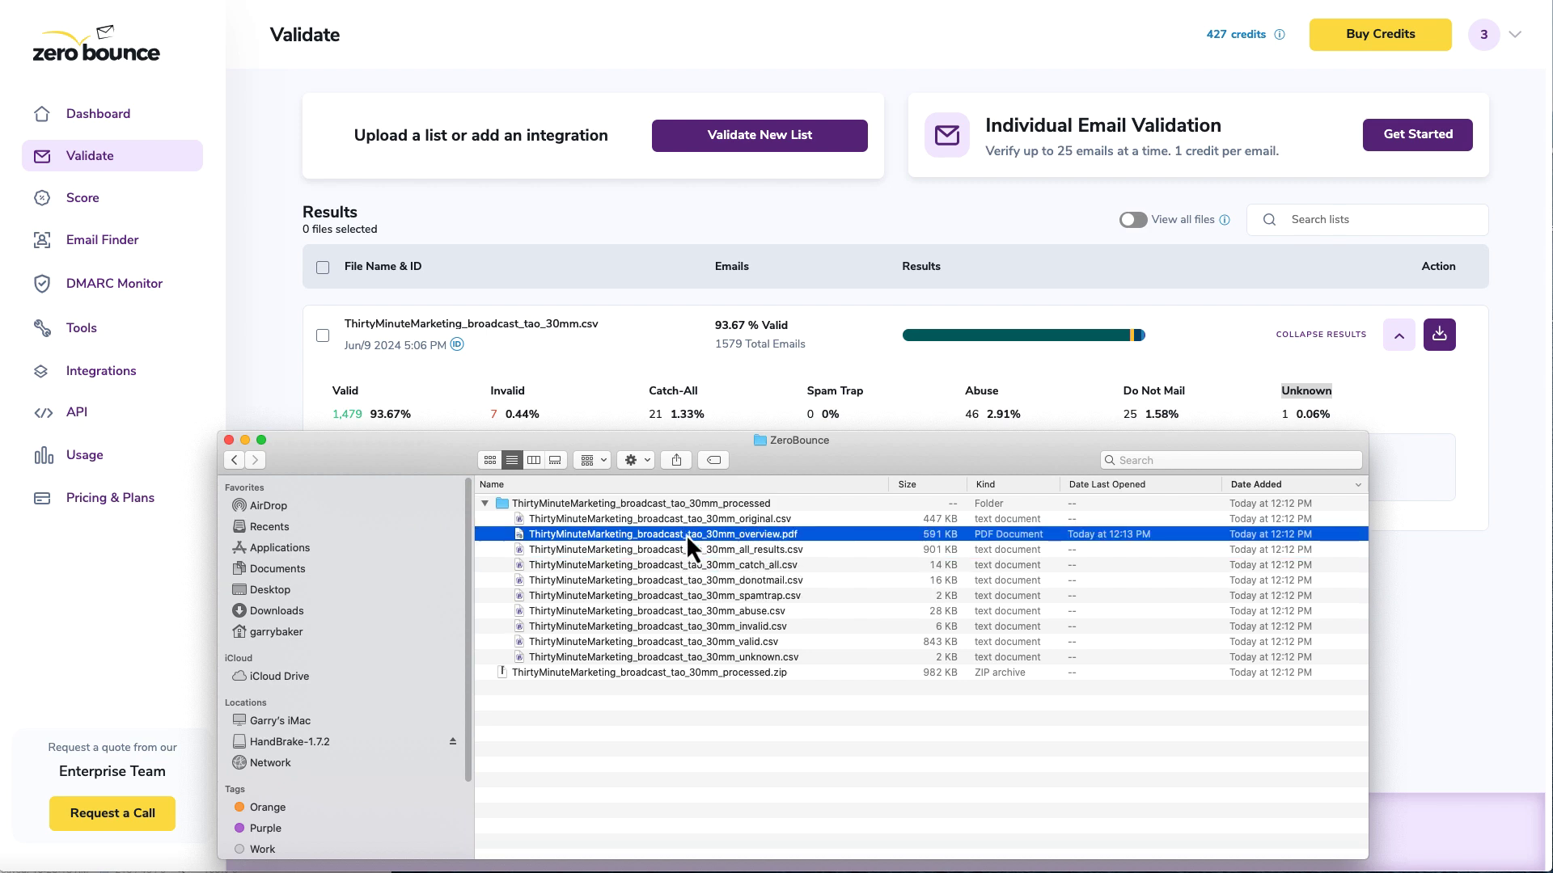
double_click(686, 534)
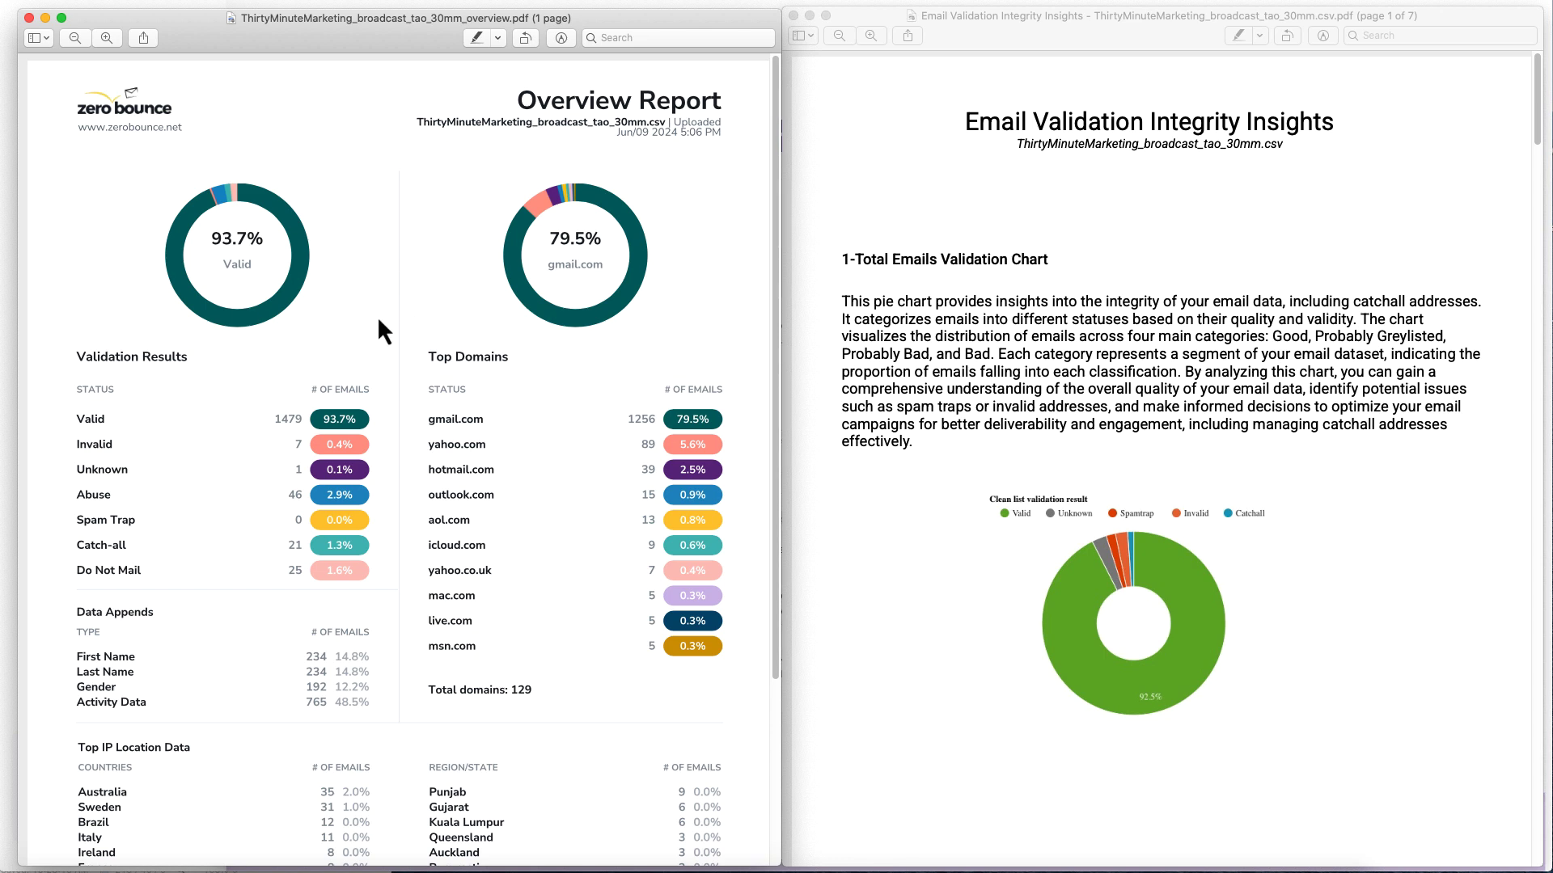
Bring the SMTPing Email Validation Integrity Insights PDF to the front and scroll through its pages.
scroll(377, 315, "down", 5)
scroll(377, 323, "up", 5)
left_click(943, 226)
scroll(925, 381, "down", 10)
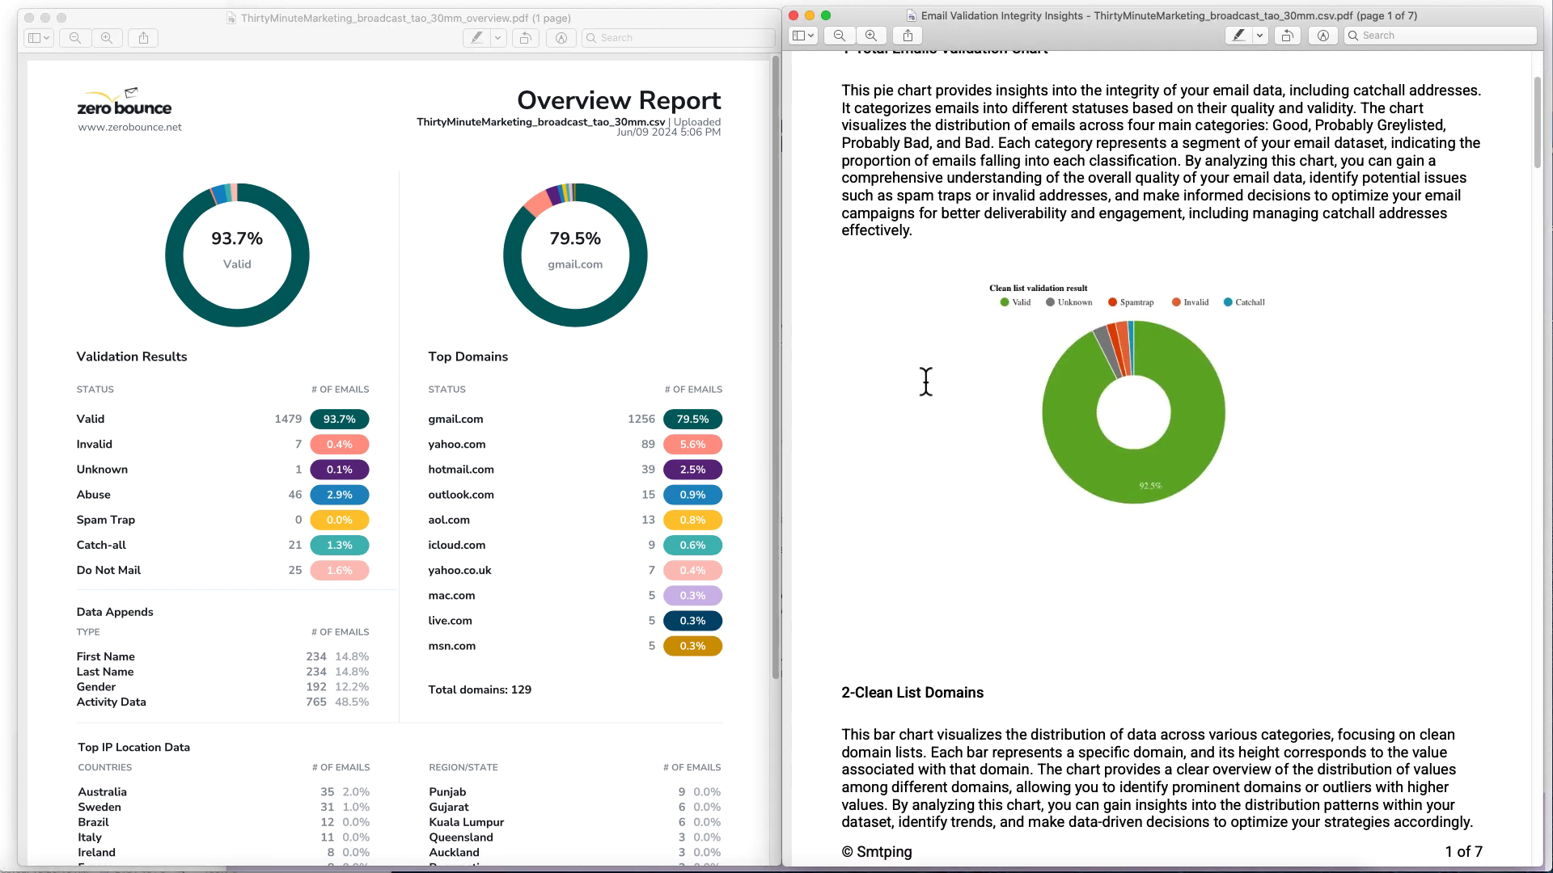
scroll(925, 382, "down", 15)
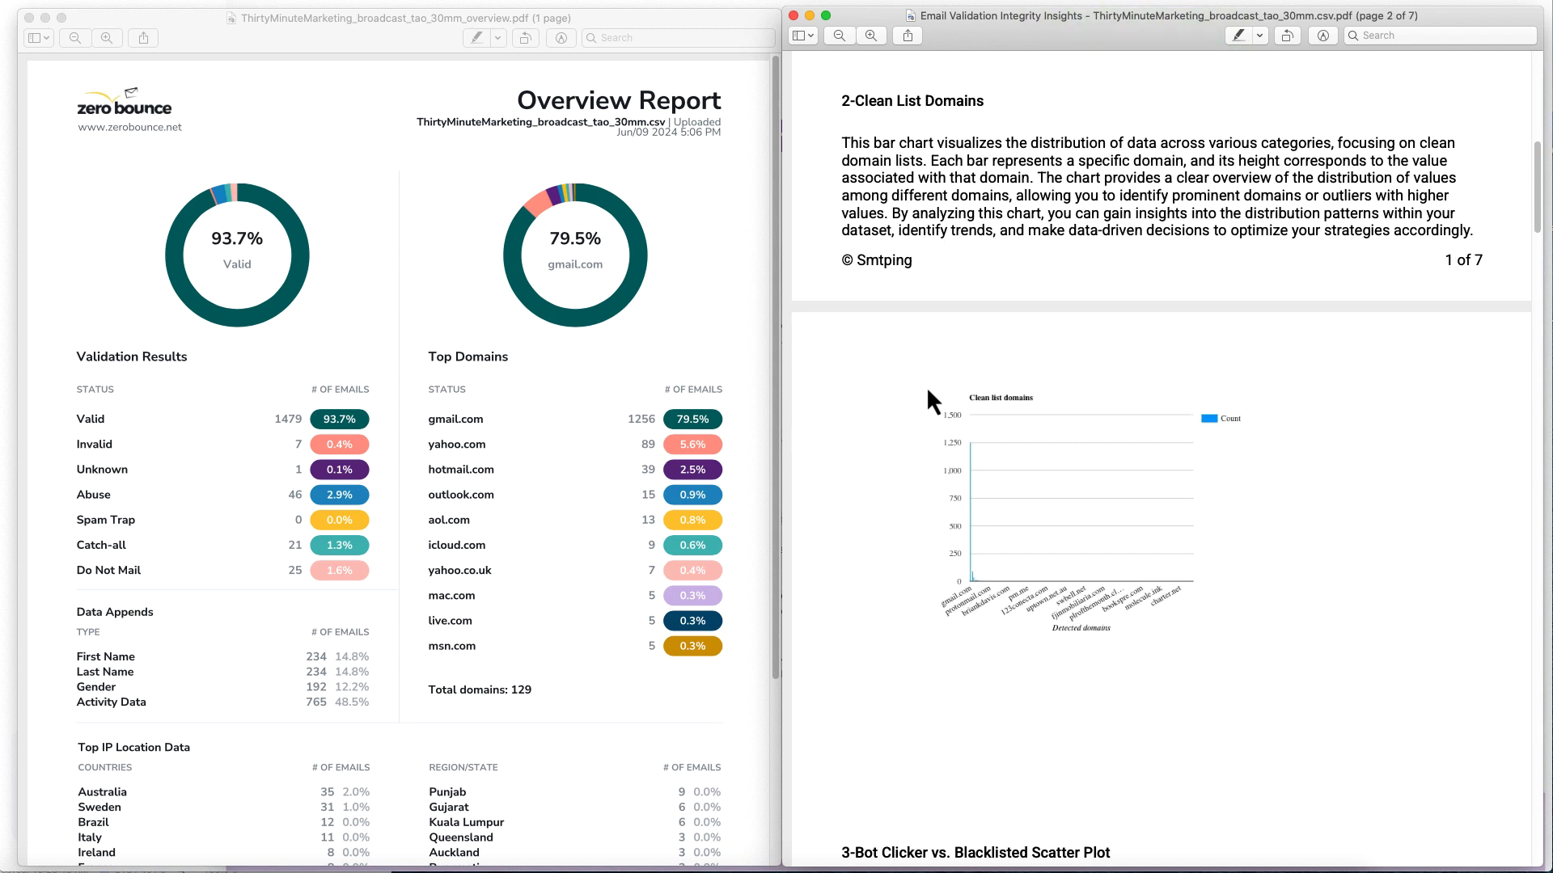
scroll(927, 397, "down", 10)
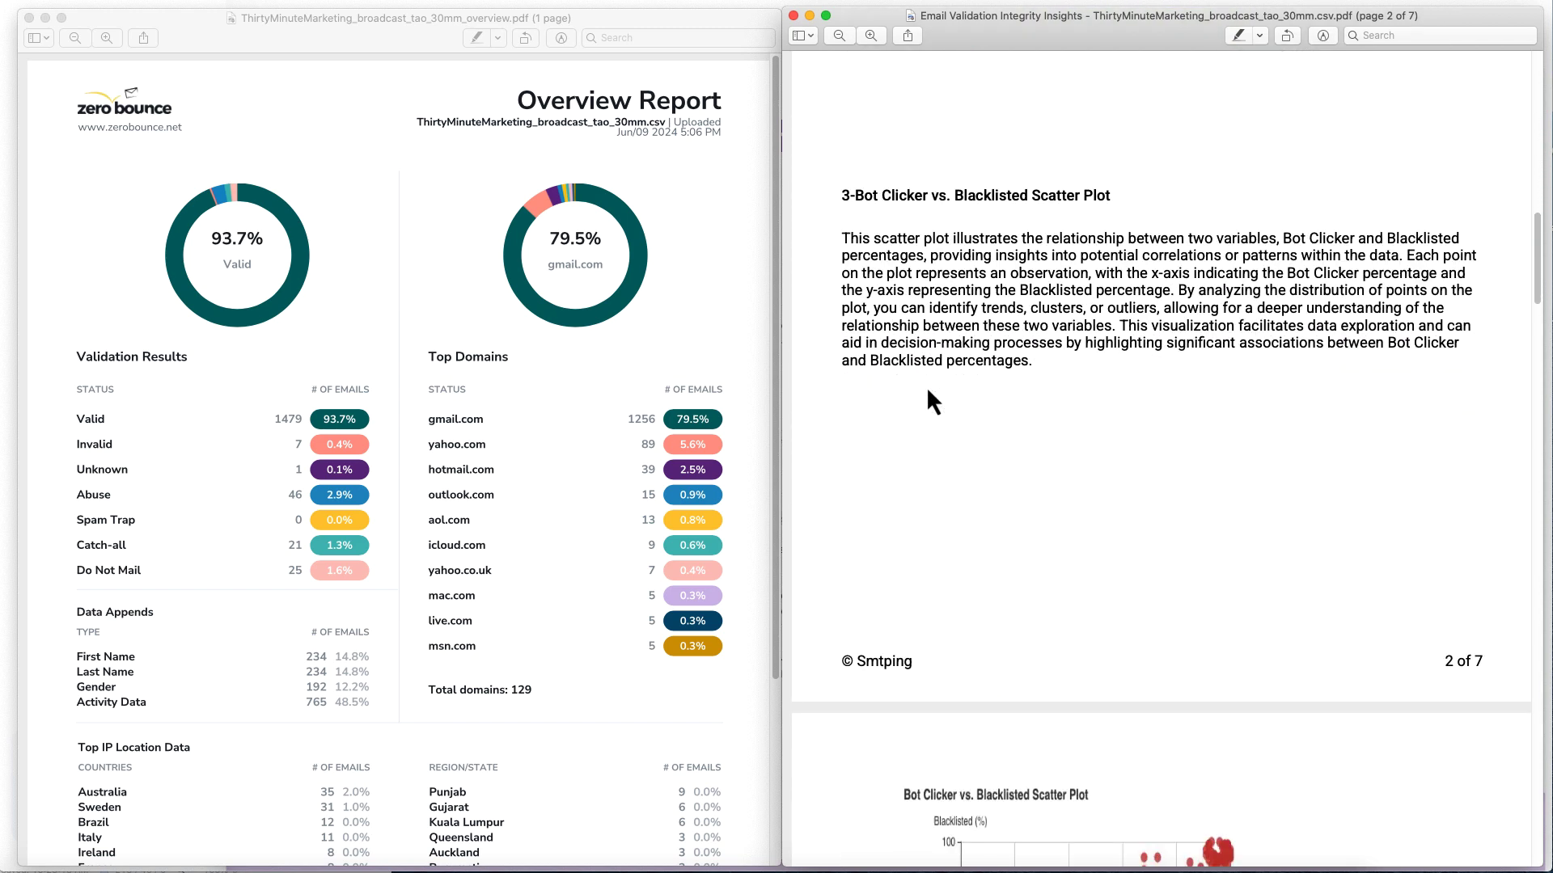
scroll(928, 391, "down", 15)
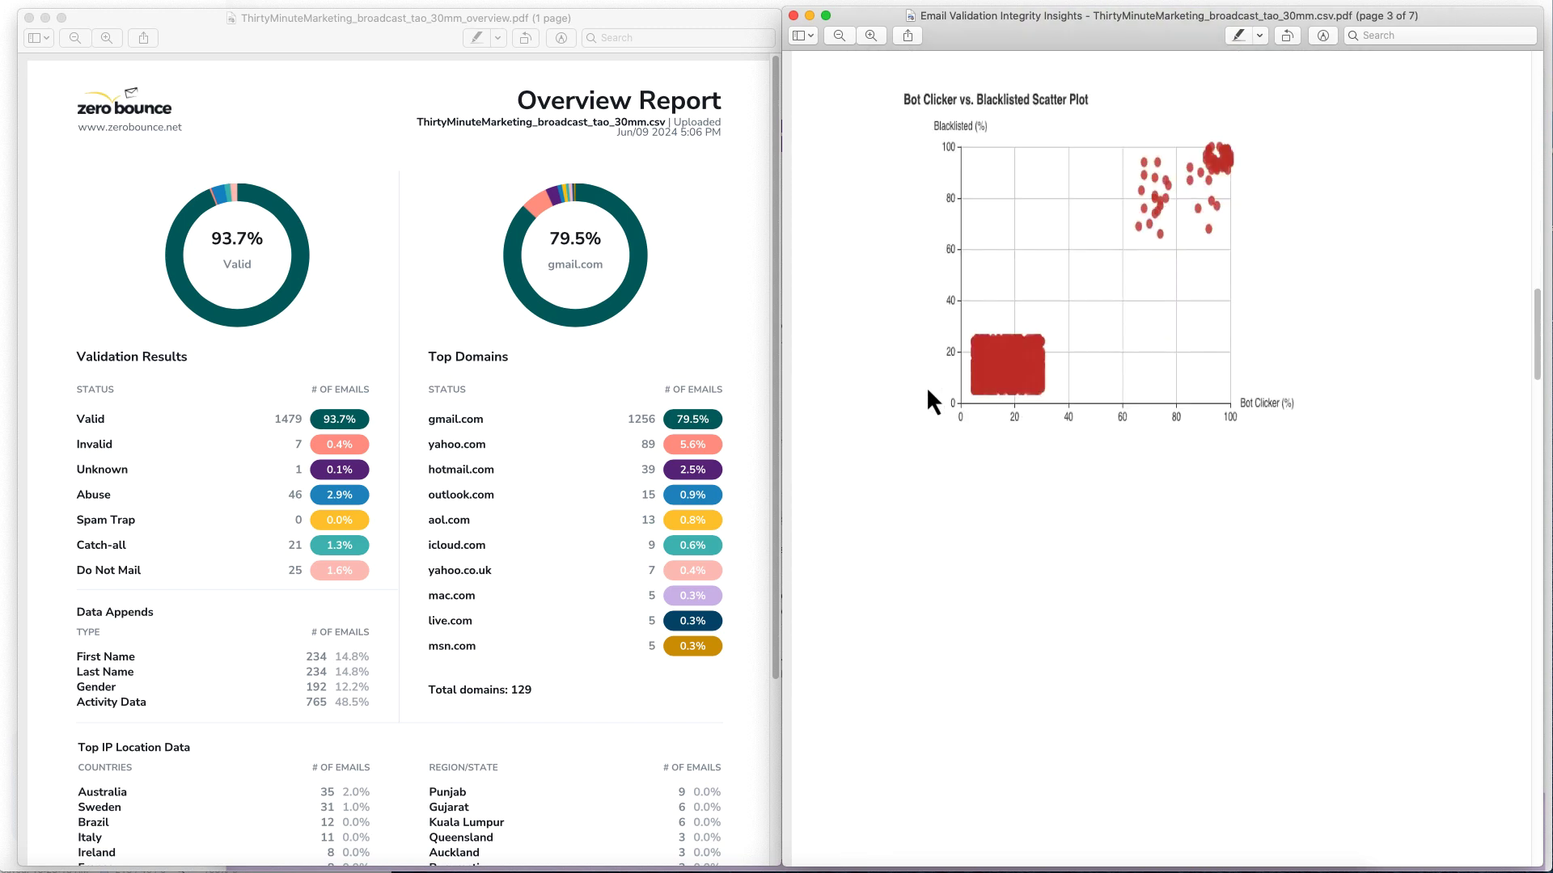
scroll(928, 390, "down", 15)
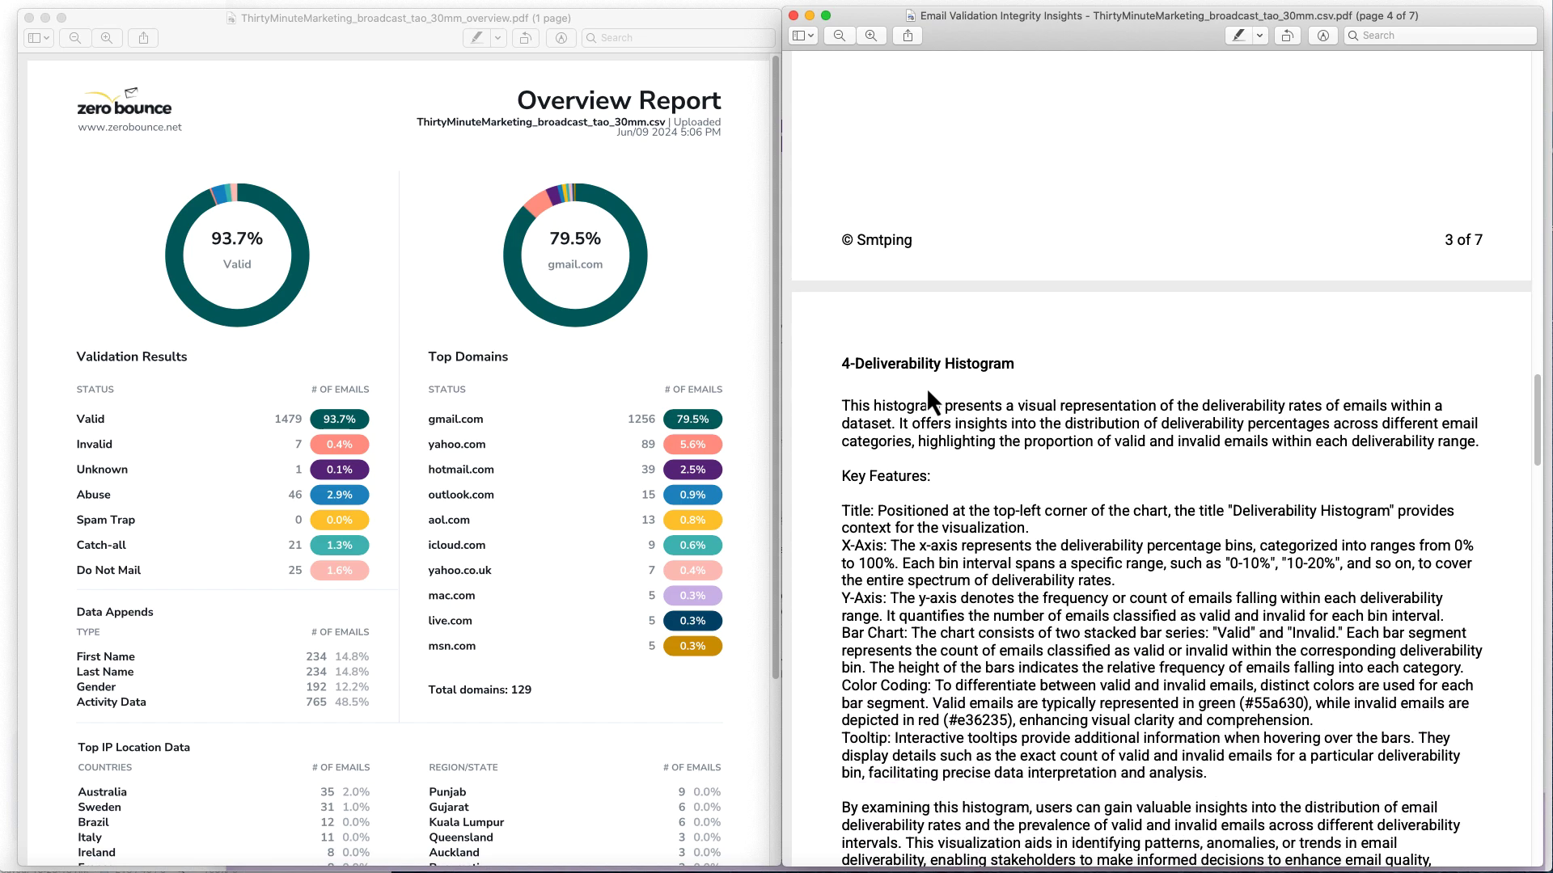
scroll(928, 391, "down", 14)
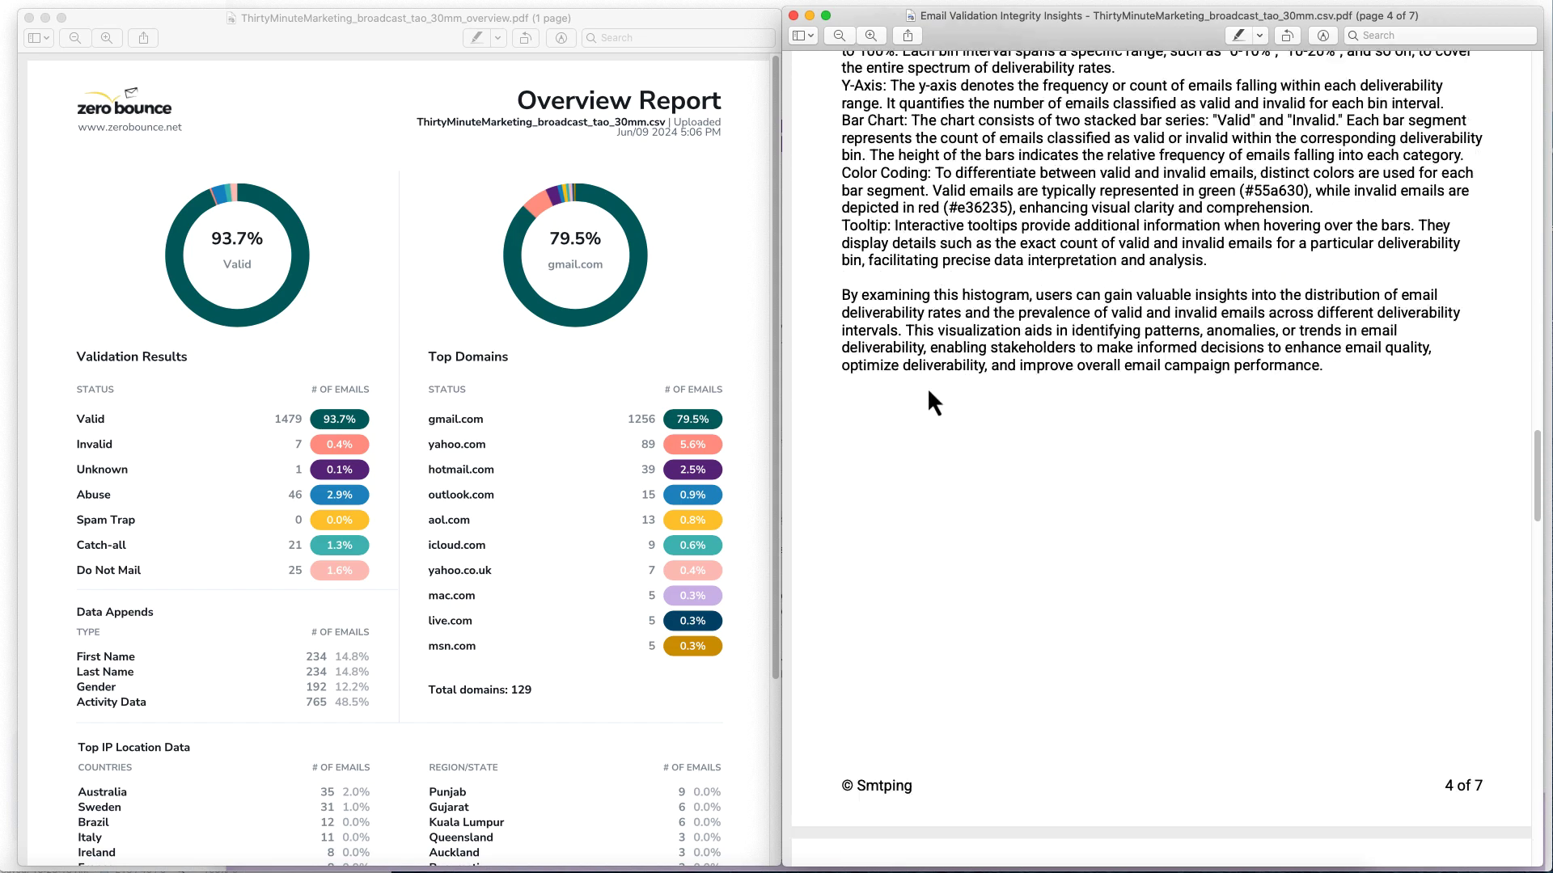
scroll(927, 391, "down", 15)
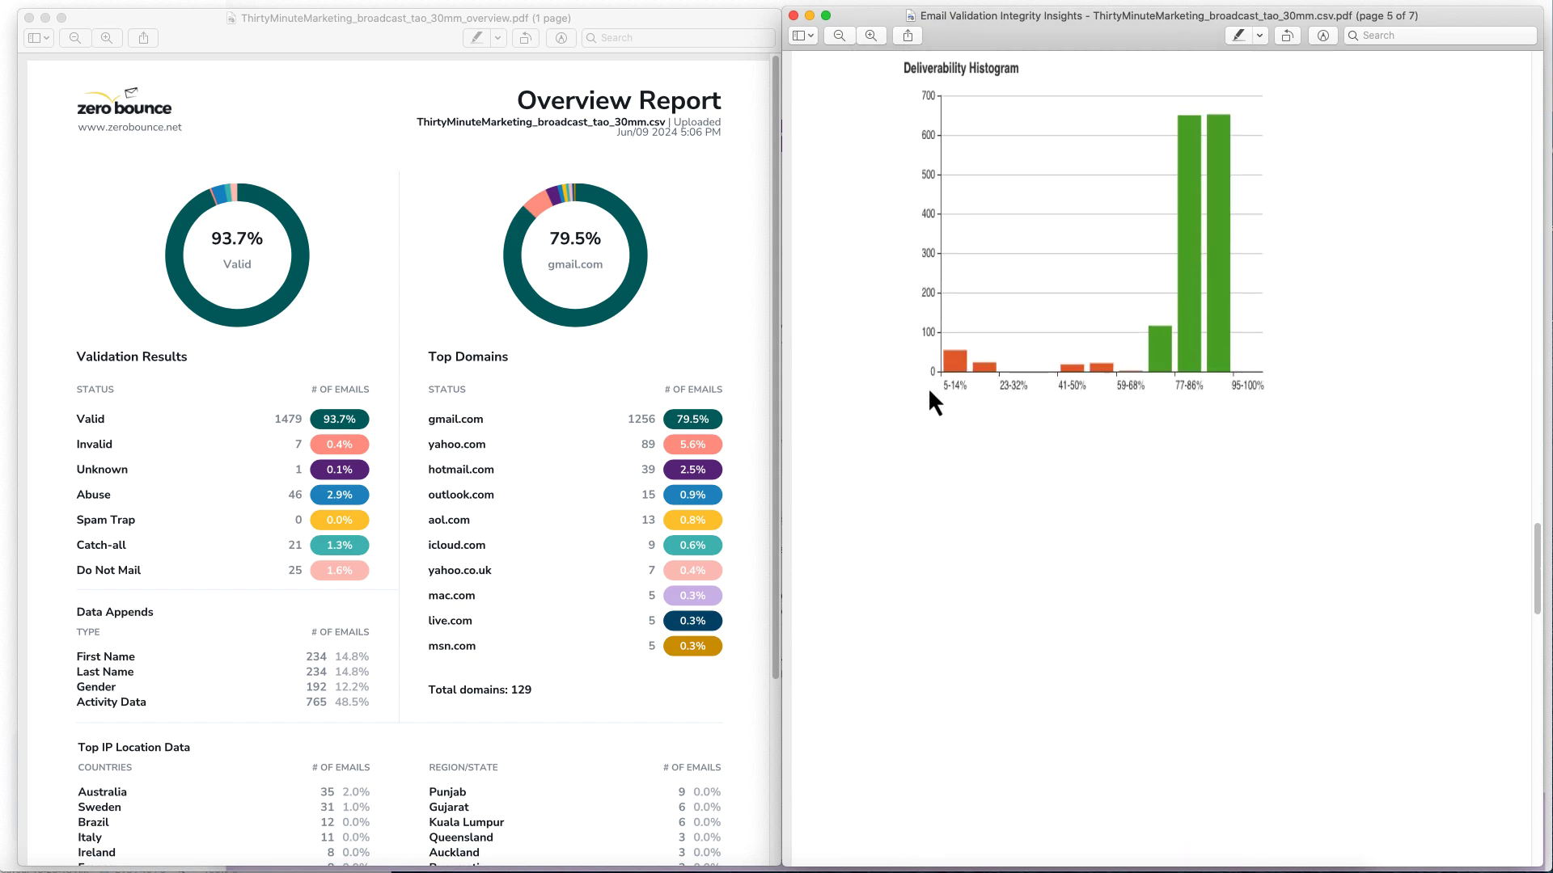
scroll(929, 386, "down", 19)
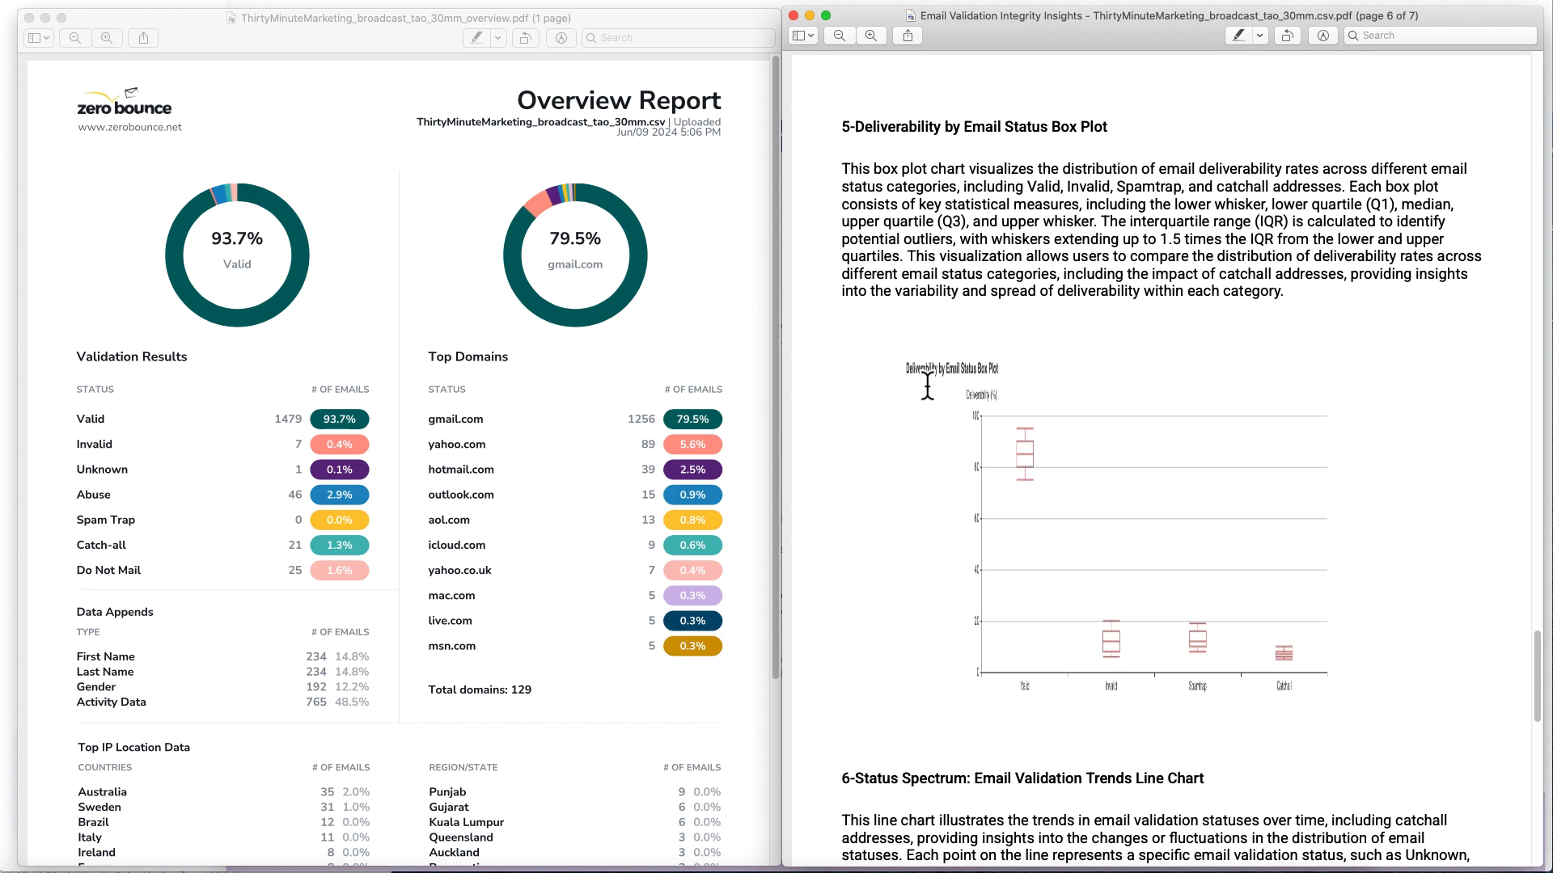
scroll(927, 387, "down", 5)
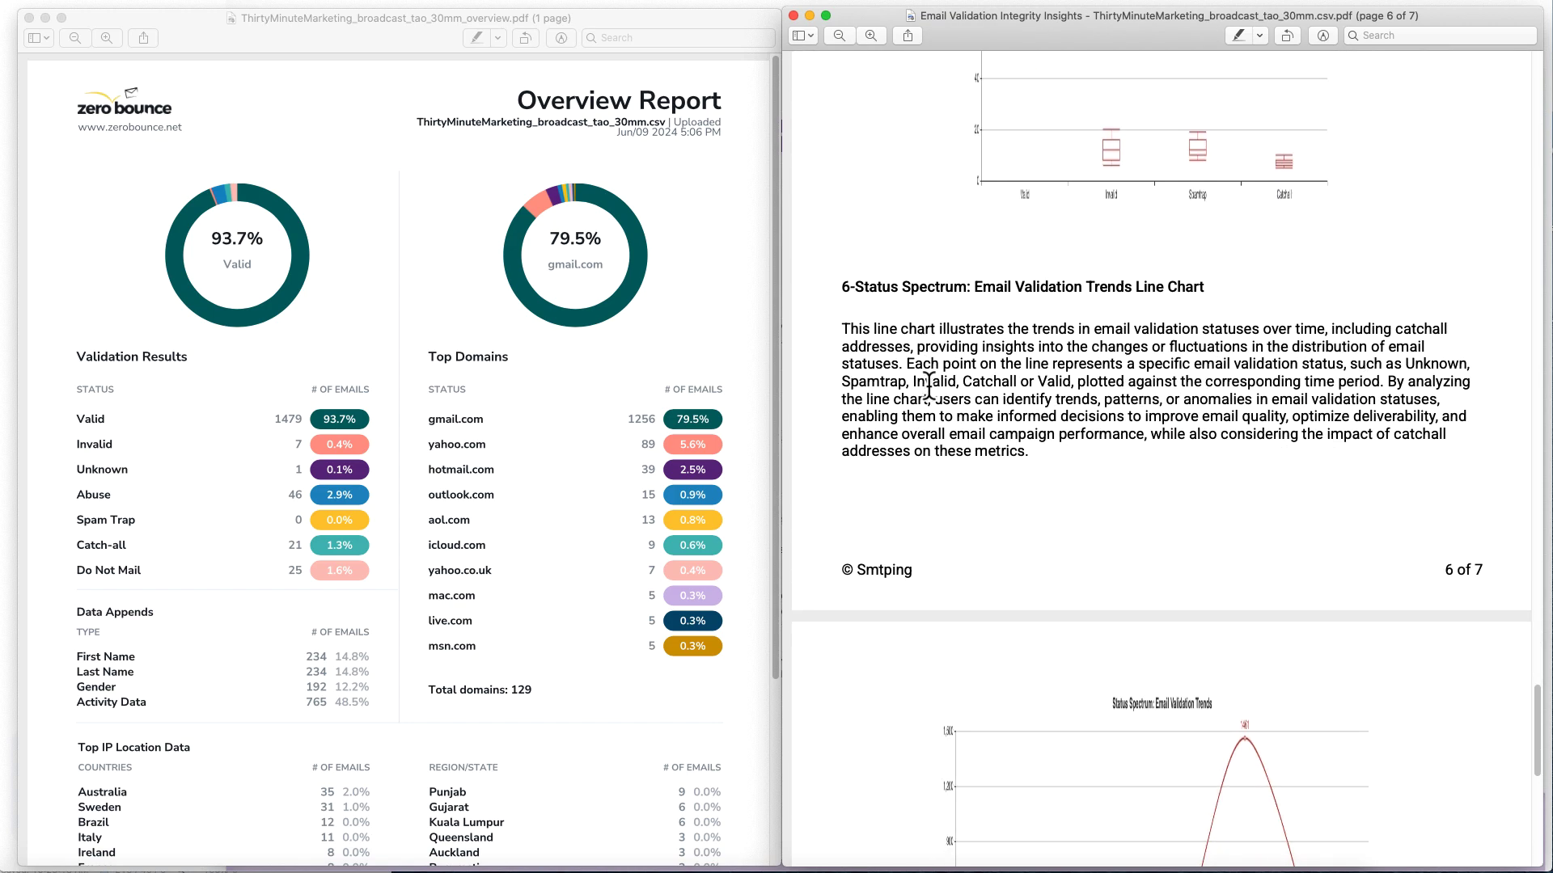
scroll(929, 386, "down", 2)
scroll(928, 387, "down", 3)
scroll(925, 382, "up", 20)
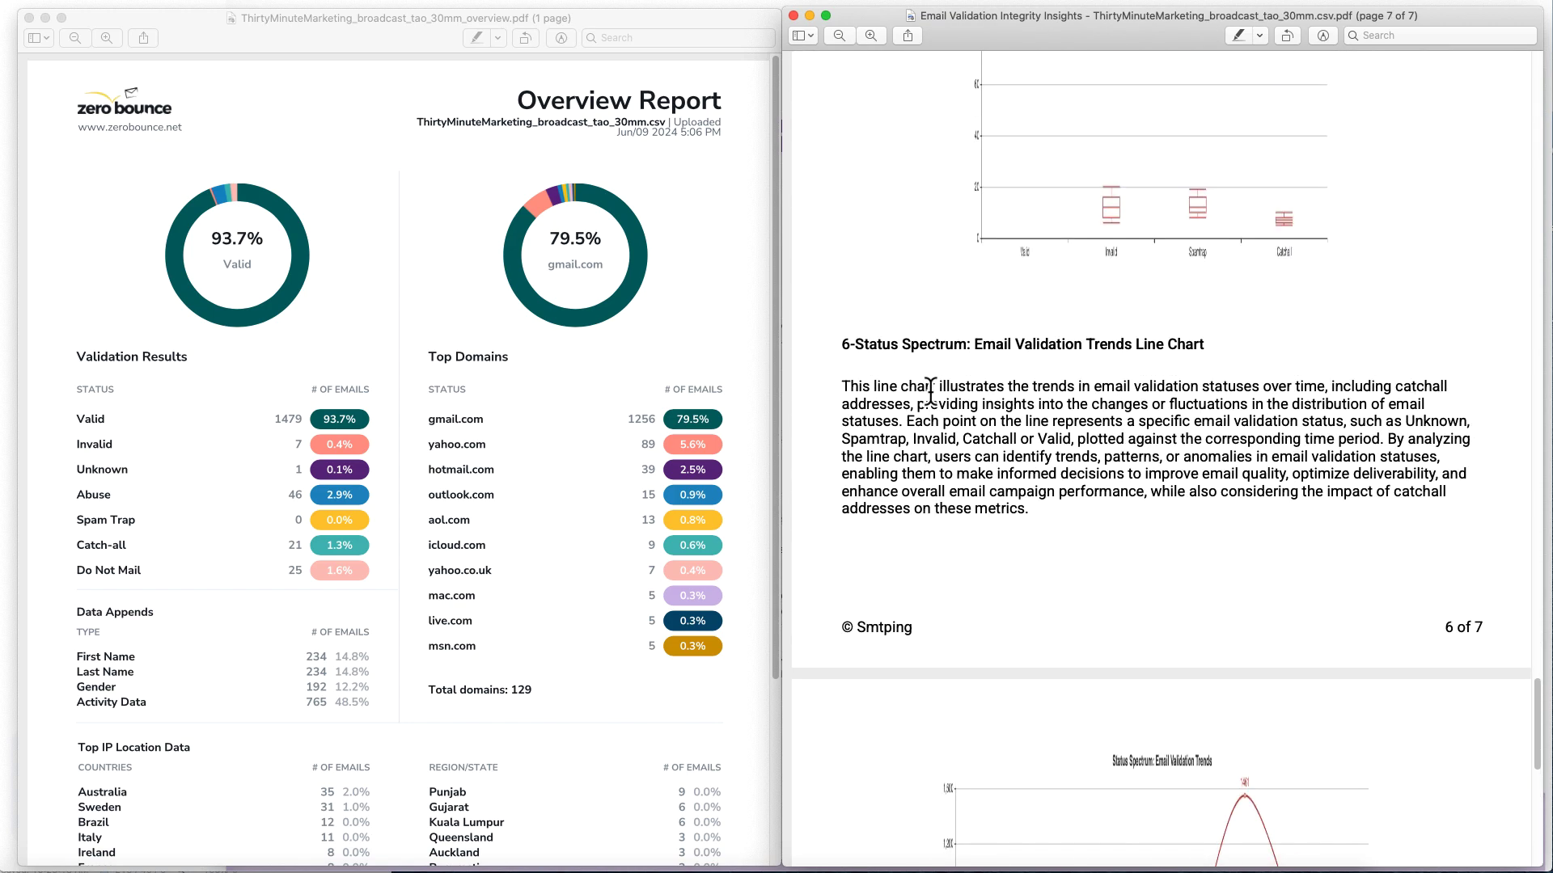
Return to page 1 and highlight the Total Emails Validation Chart heading and the four quality categories.
key("Home")
left_click_drag(1050, 257, 873, 275)
left_click(971, 332)
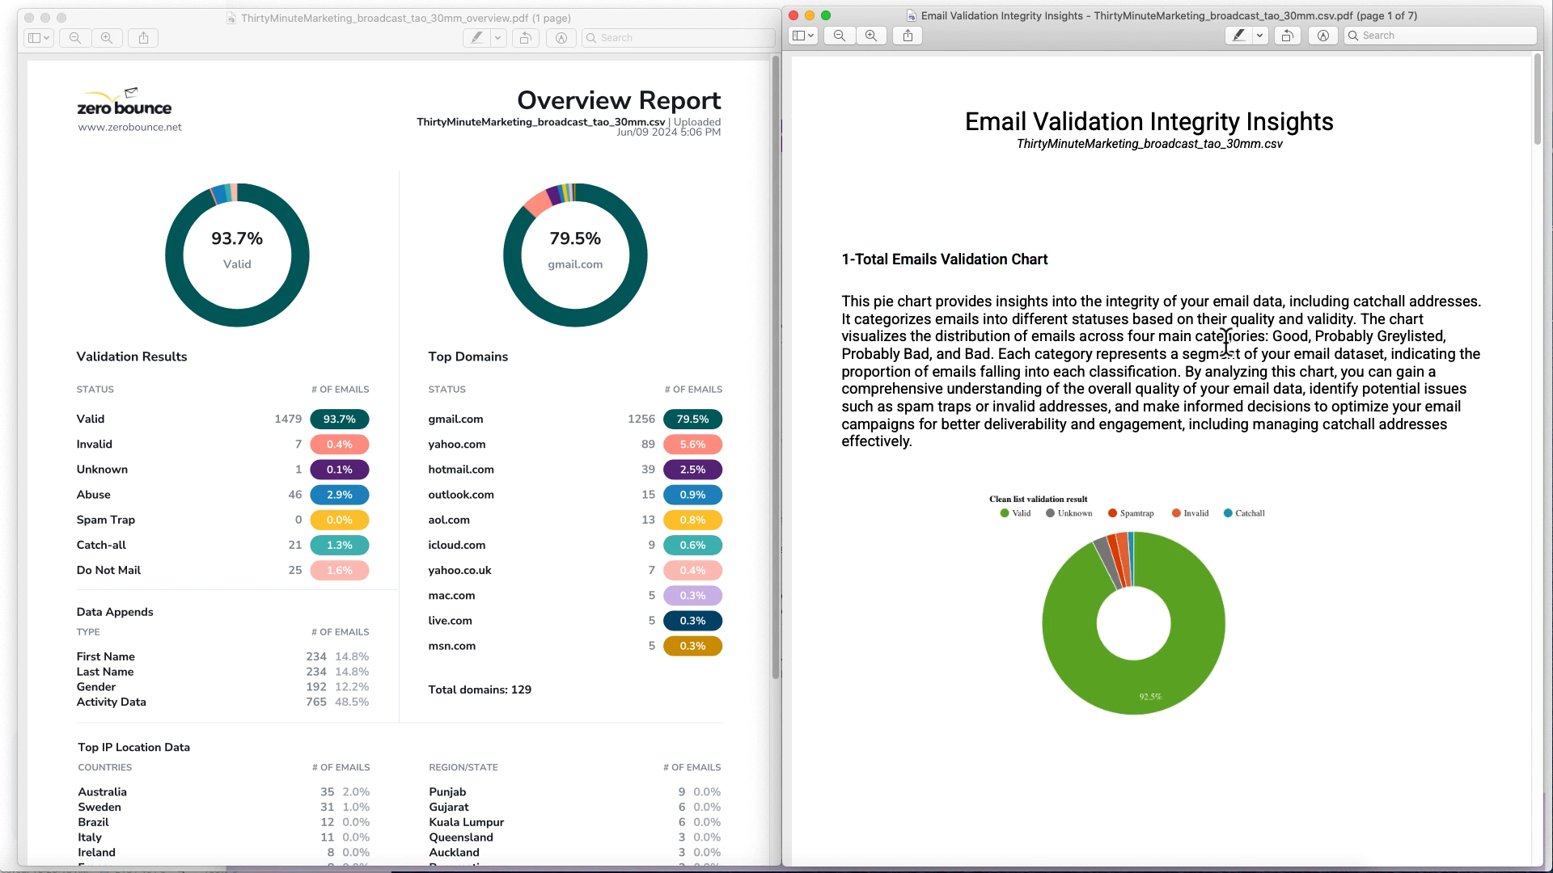
left_click_drag(1272, 332, 991, 356)
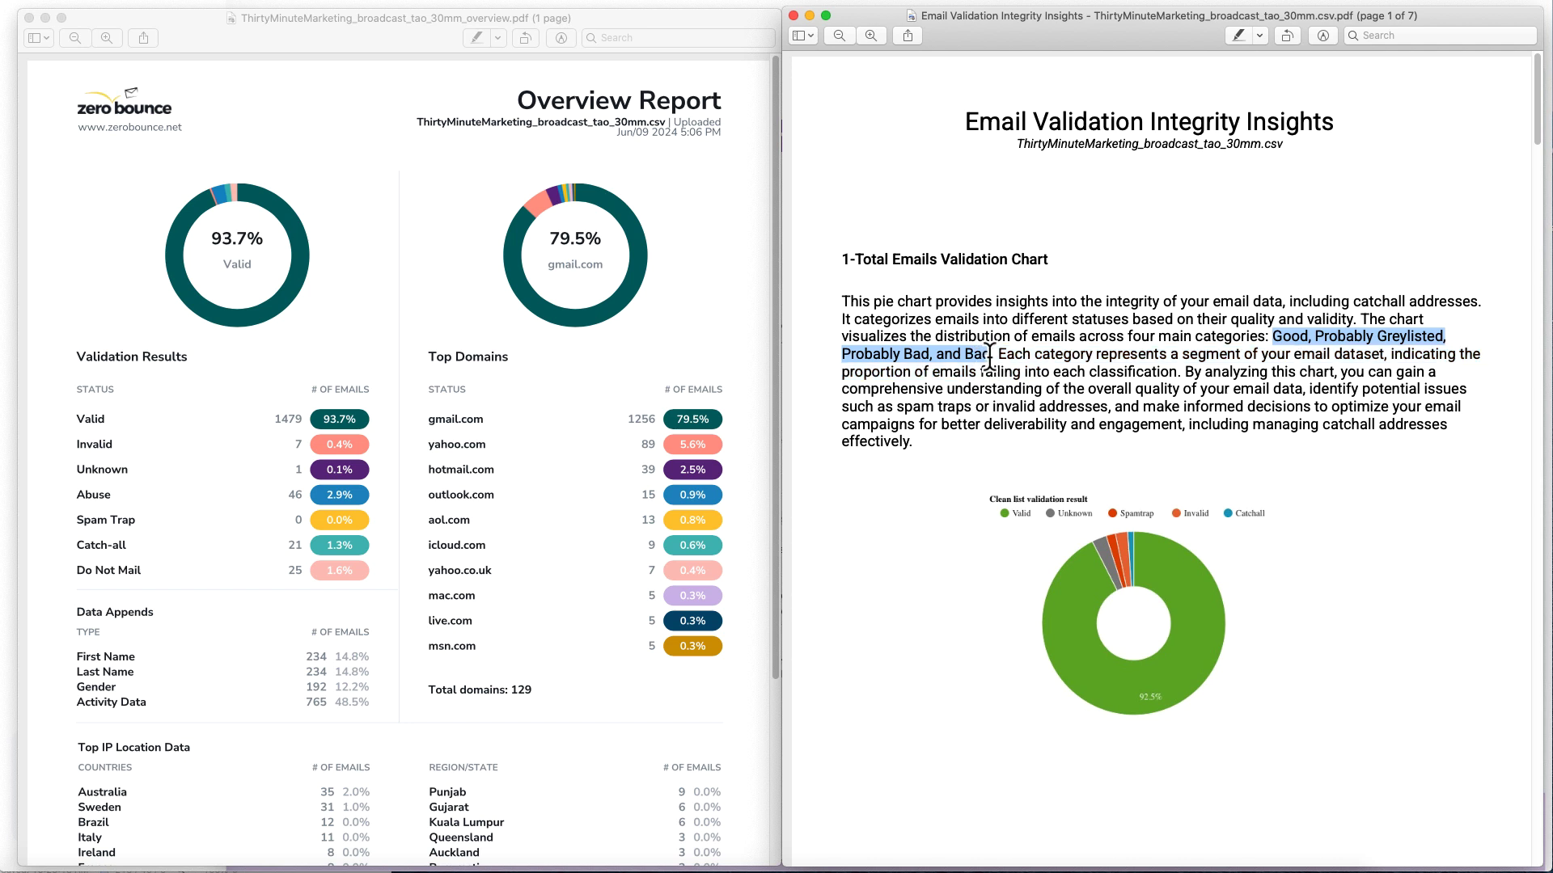
left_click(971, 510)
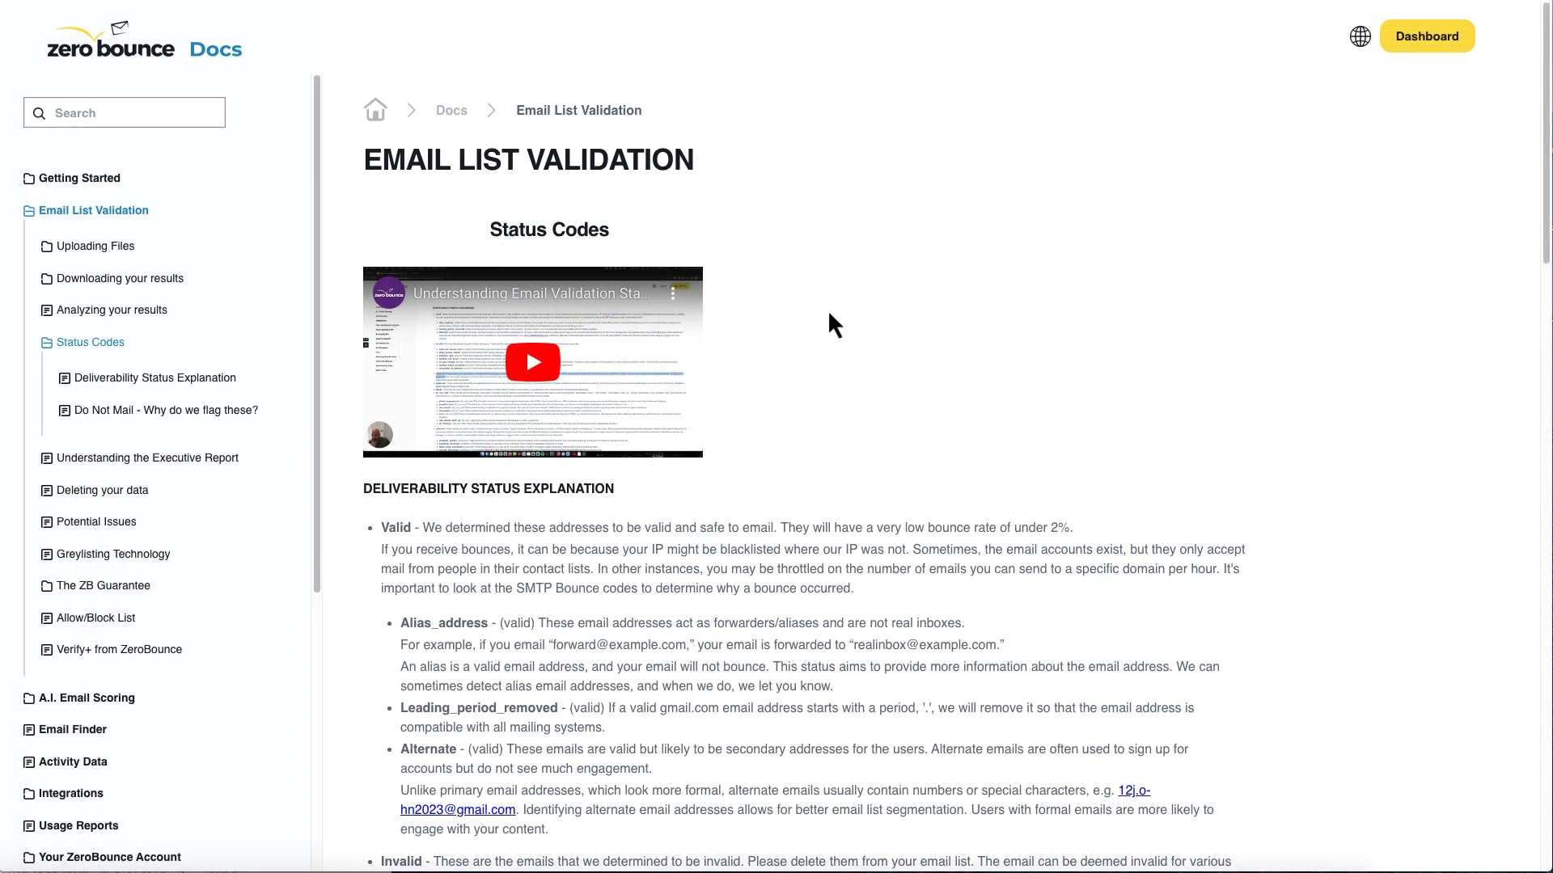
Scroll through the Status Codes deliverability explanations in ZeroBounce's Email List Validation docs, then back up.
scroll(834, 326, "down", 1)
scroll(829, 317, "down", 5)
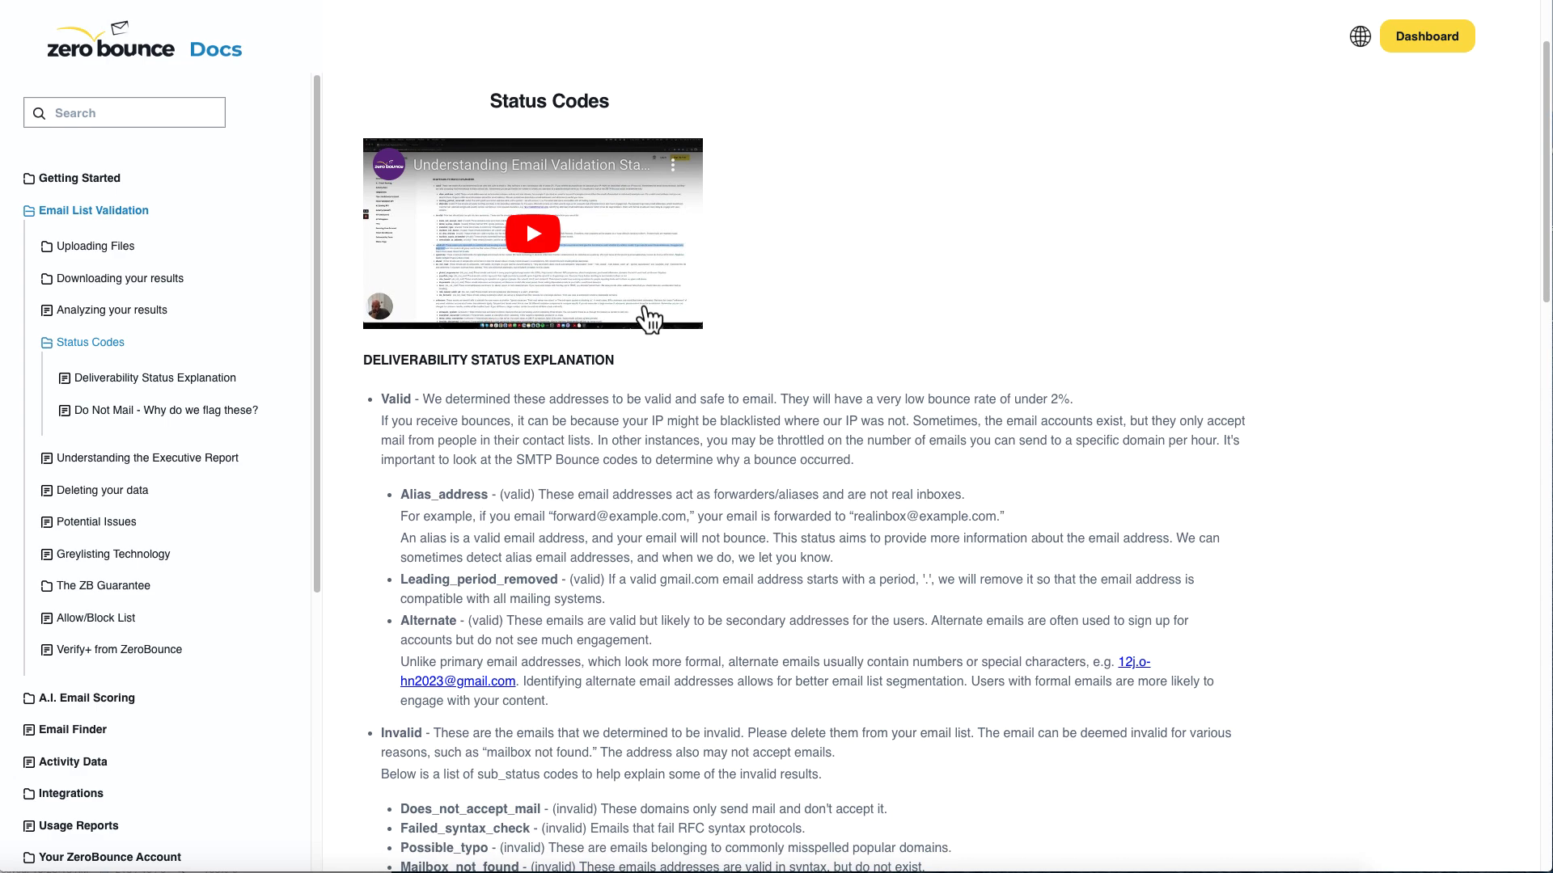
scroll(560, 317, "down", 6)
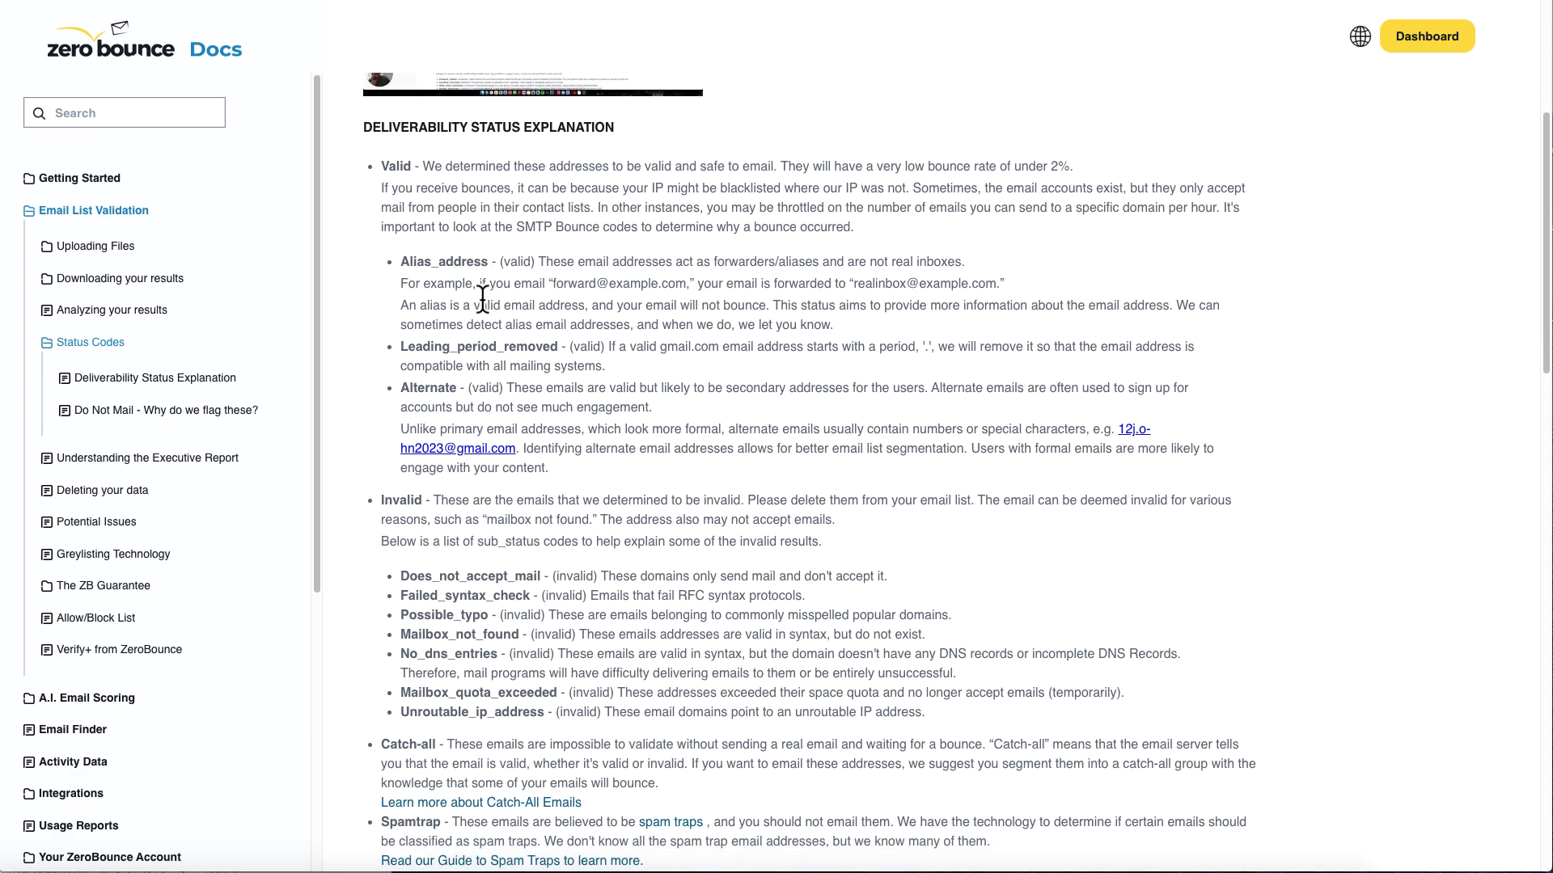
scroll(491, 300, "down", 2)
scroll(461, 186, "up", 6)
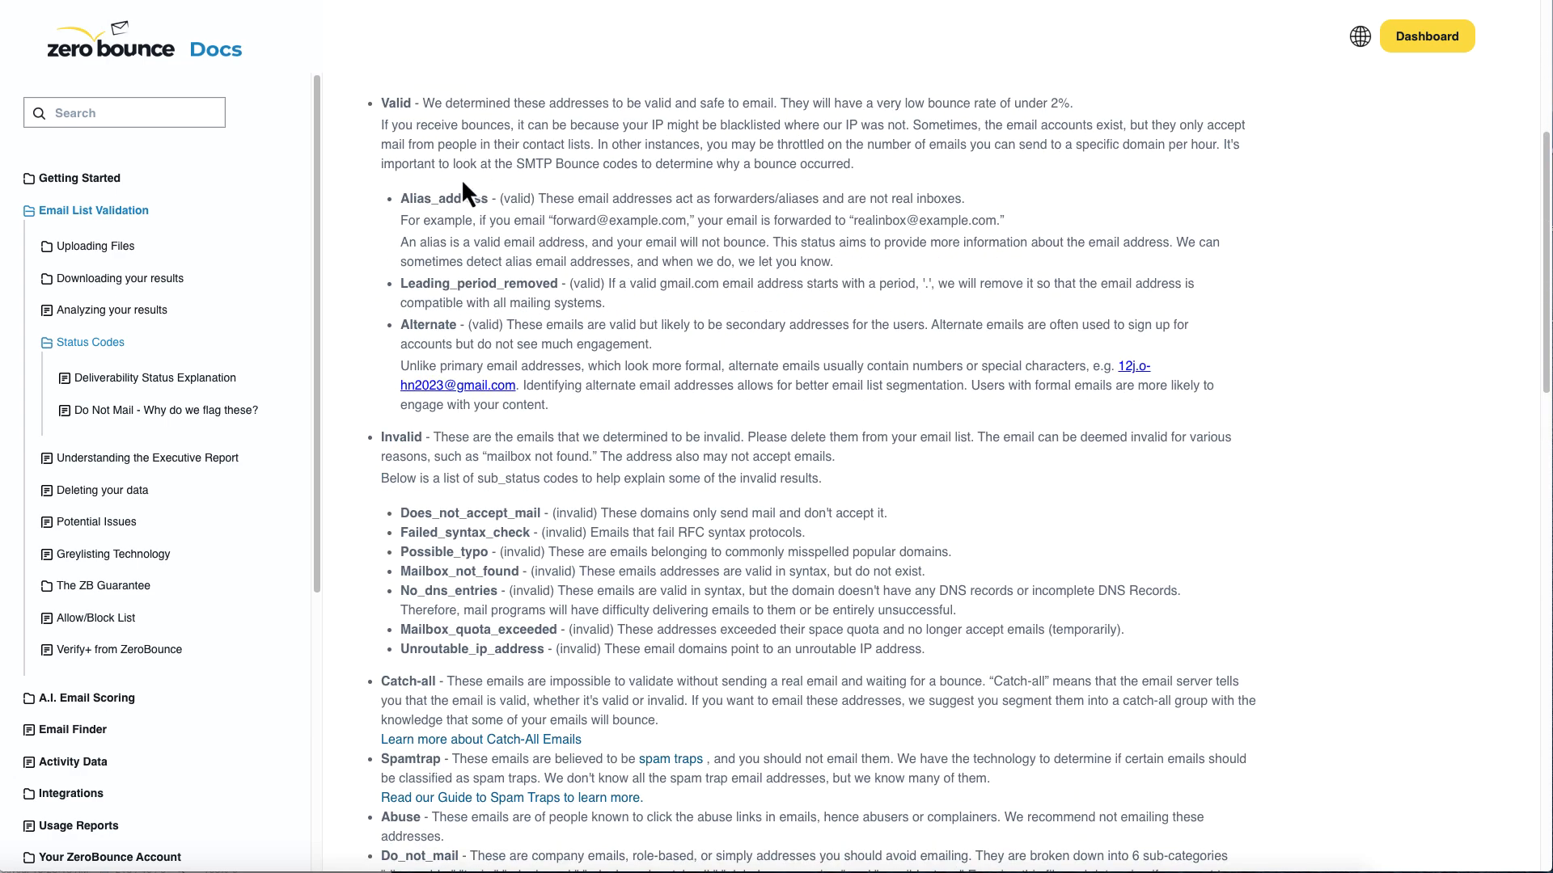
scroll(532, 278, "down", 1)
scroll(531, 274, "down", 5)
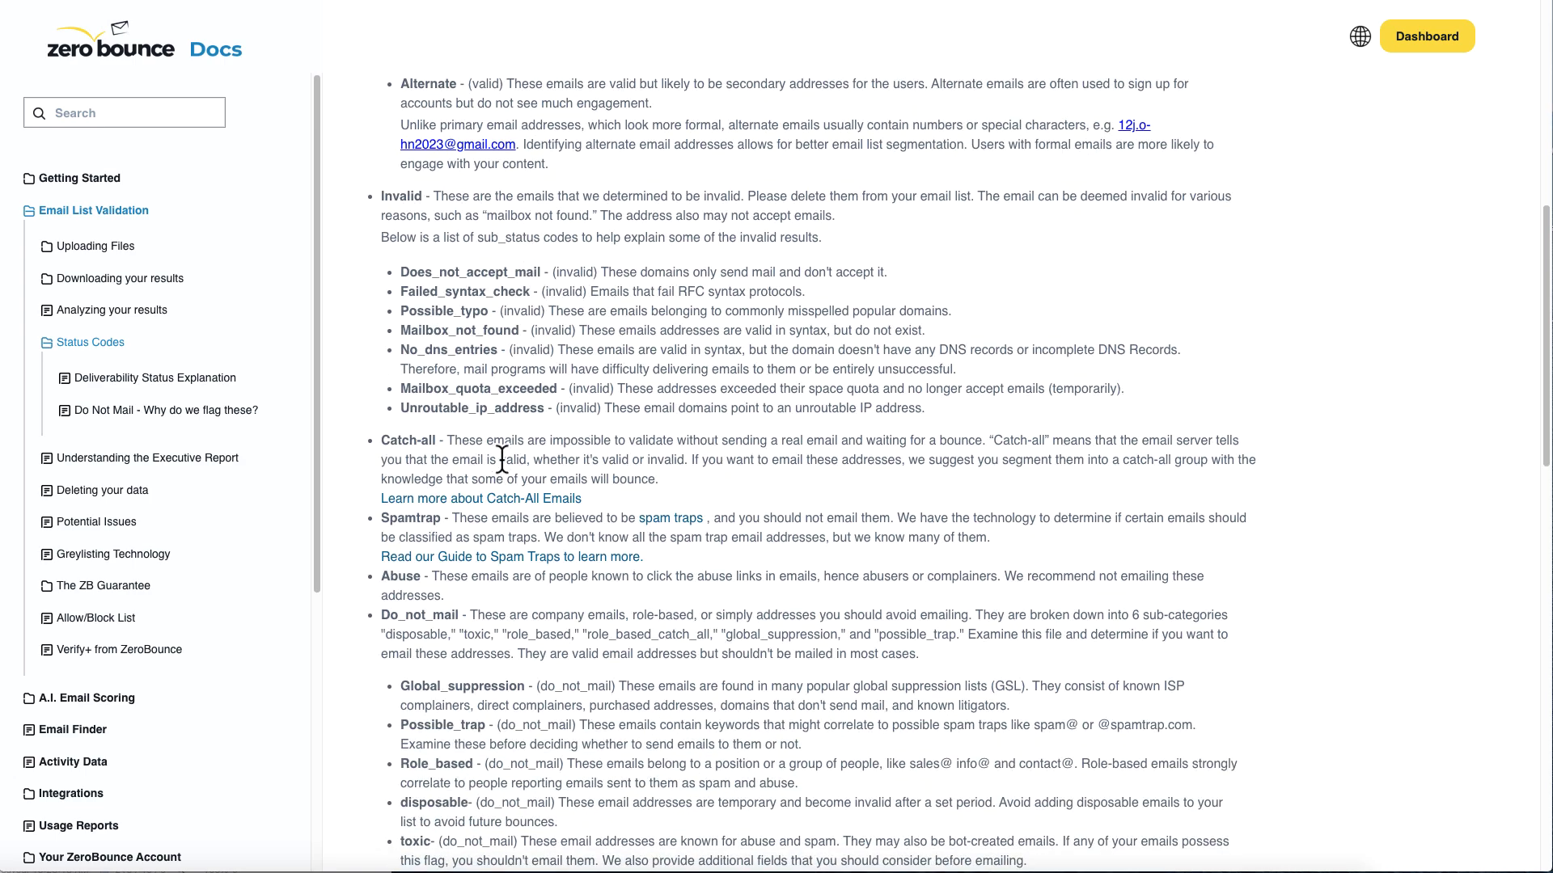
scroll(479, 470, "down", 4)
scroll(478, 472, "down", 7)
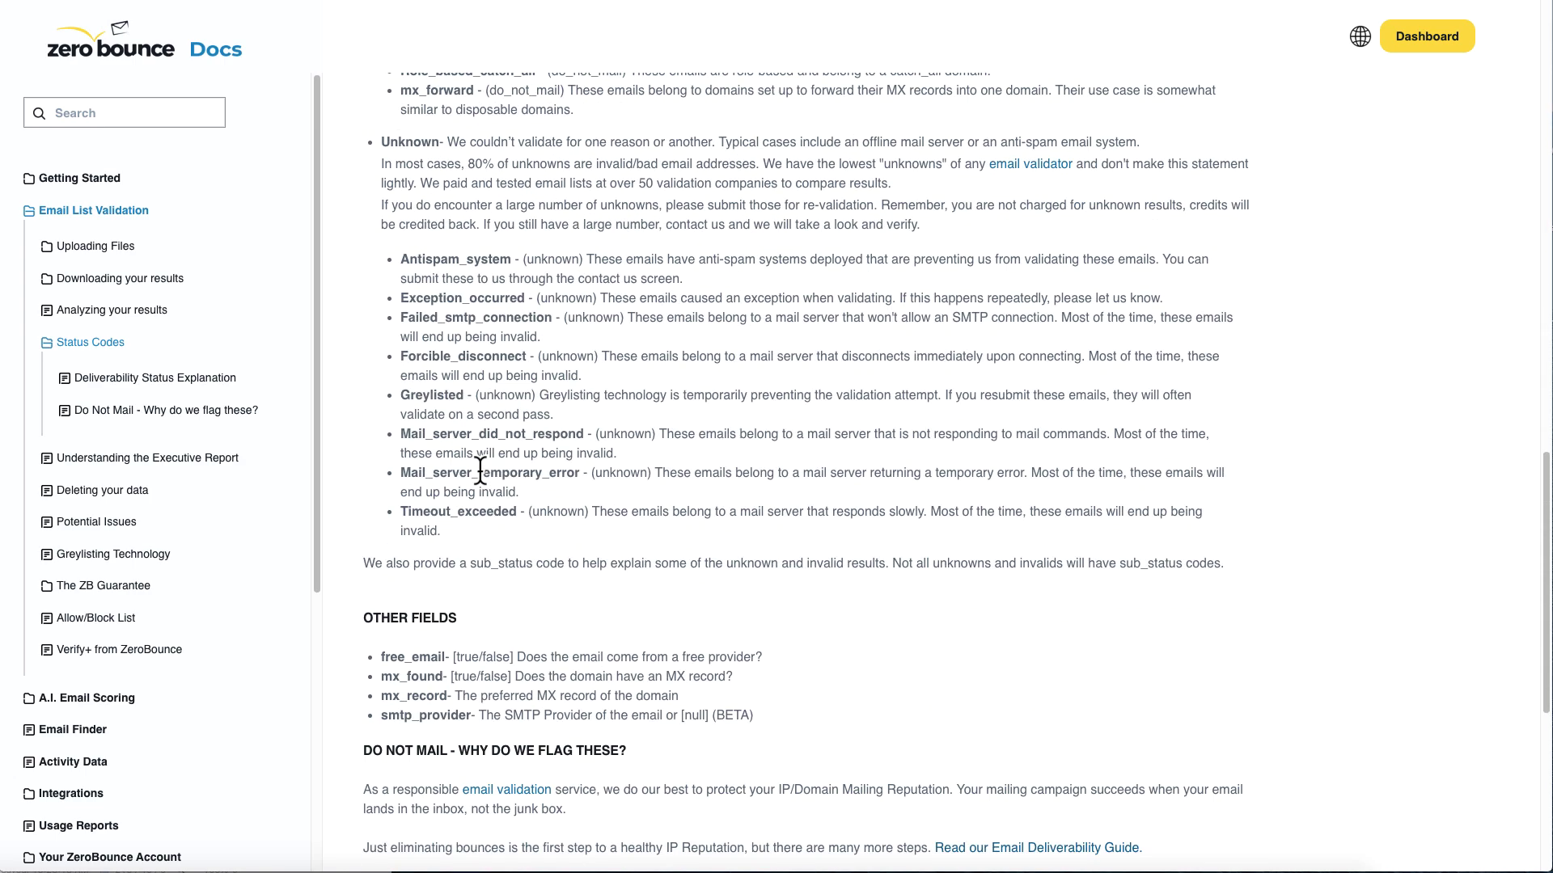
scroll(480, 470, "down", 1)
scroll(496, 660, "up", 20)
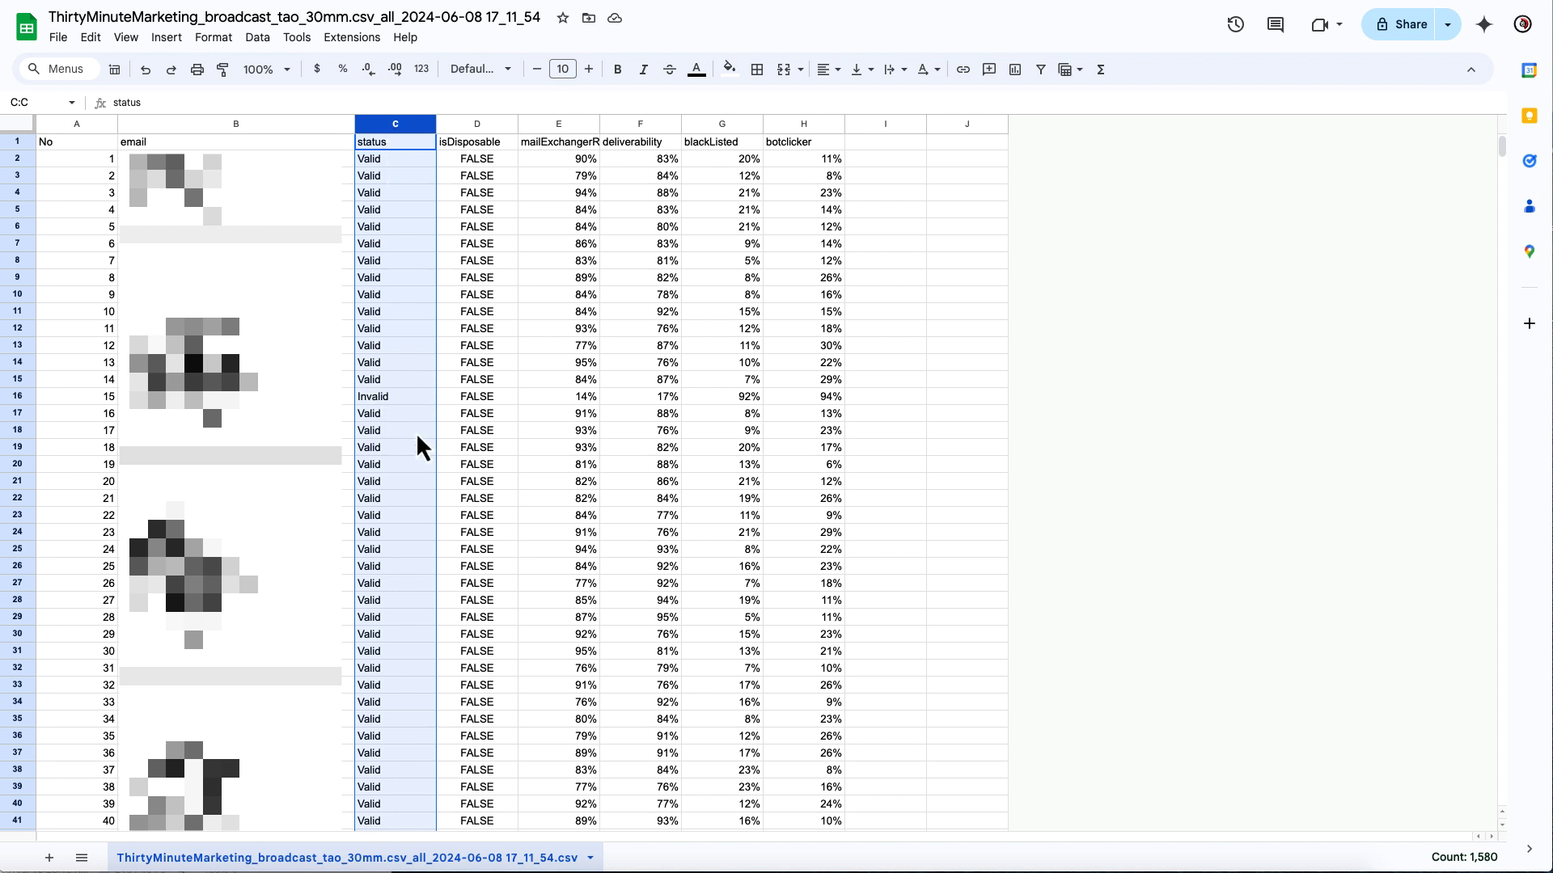
scroll(420, 446, "down", 20)
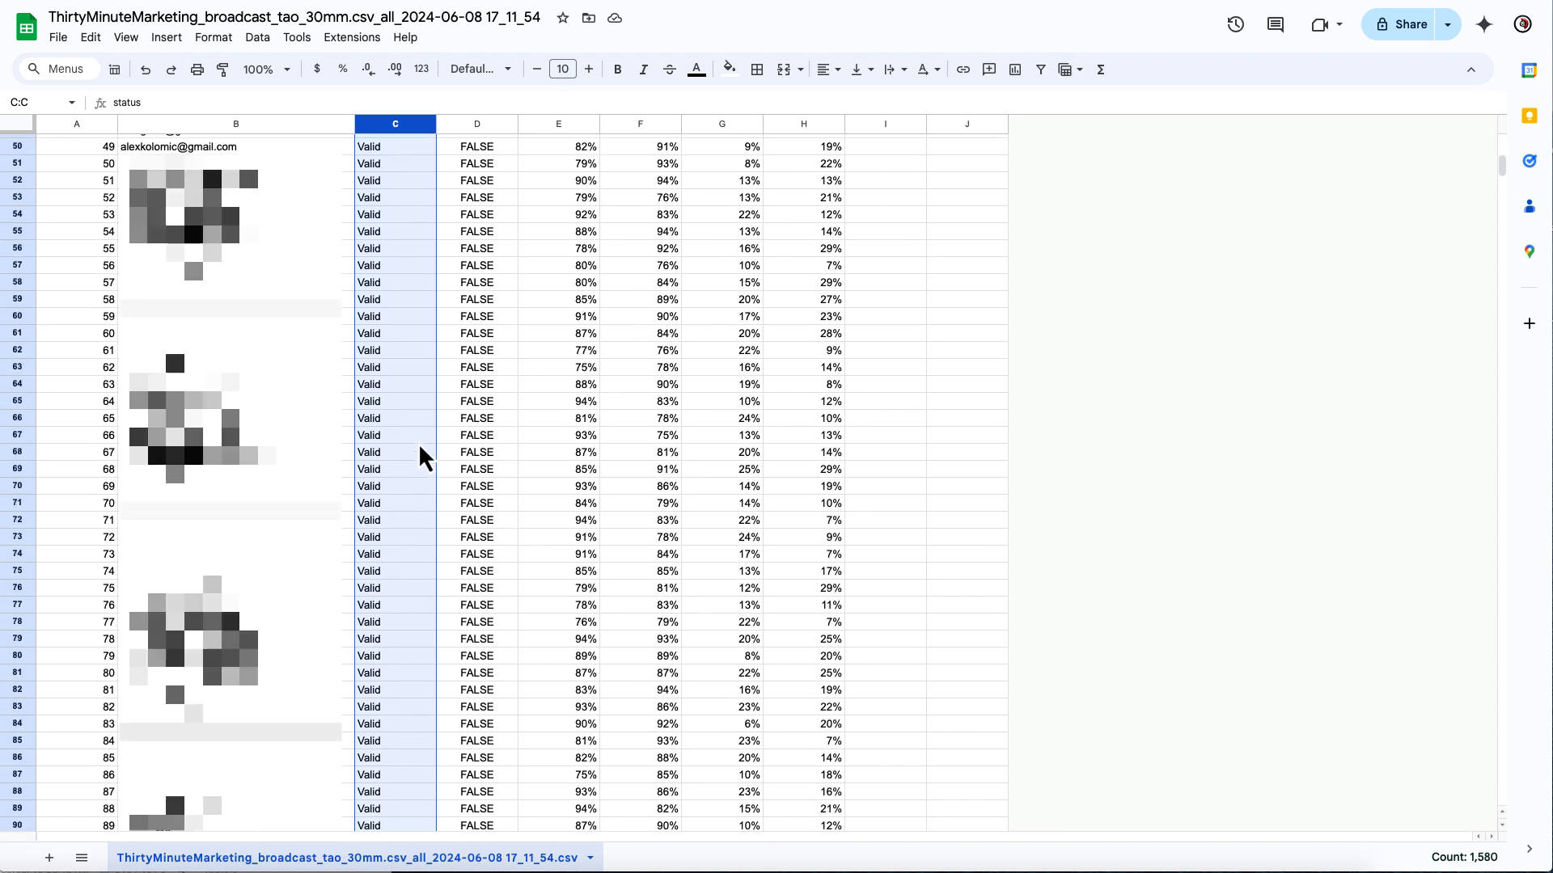
scroll(419, 443, "down", 20)
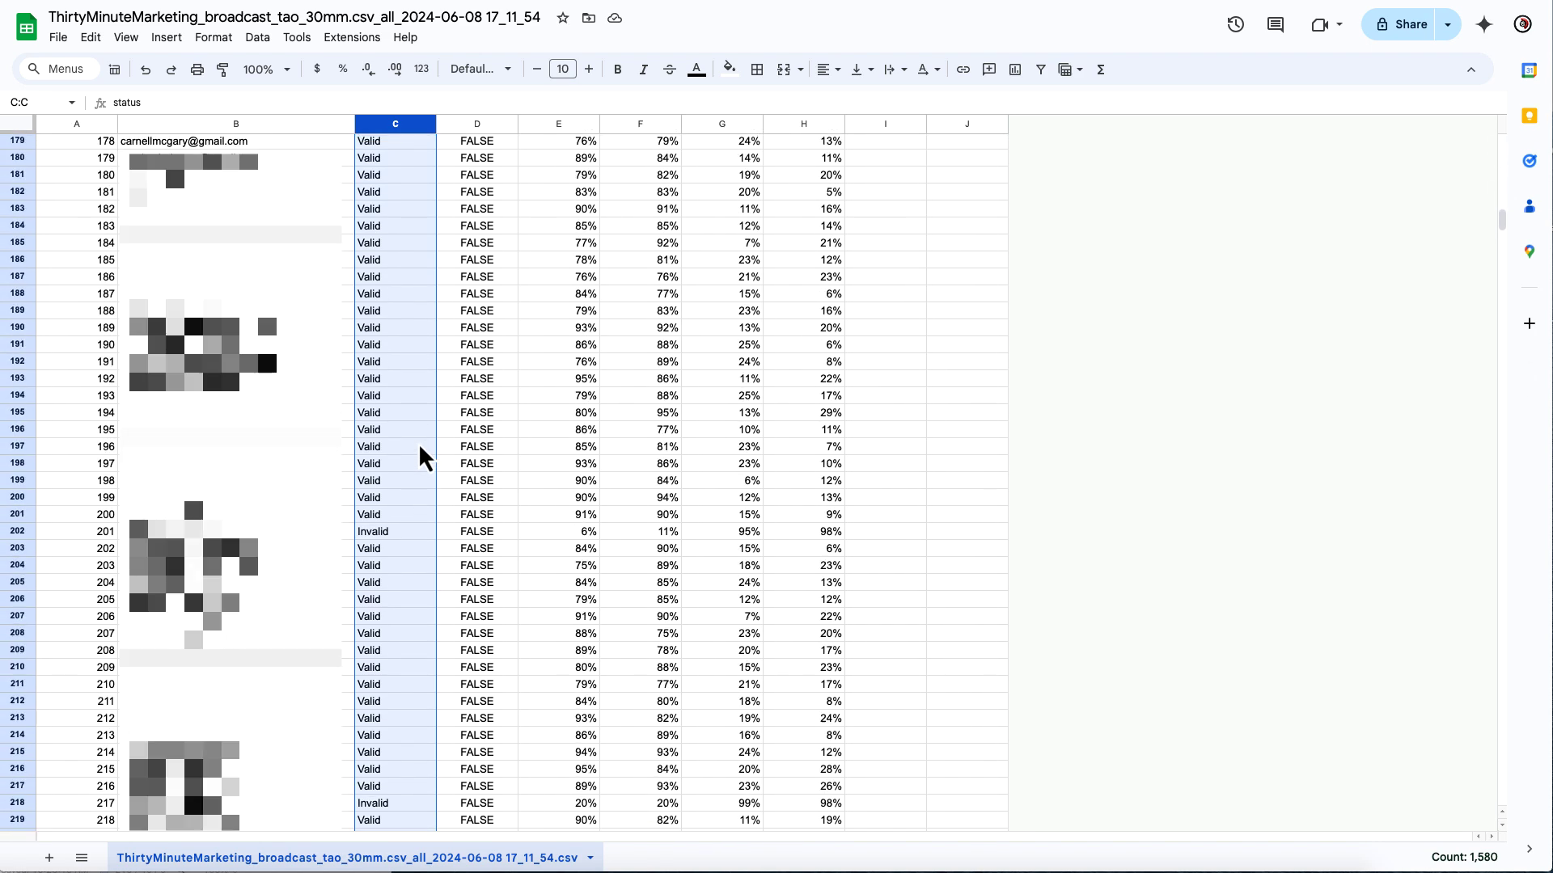
scroll(419, 443, "down", 20)
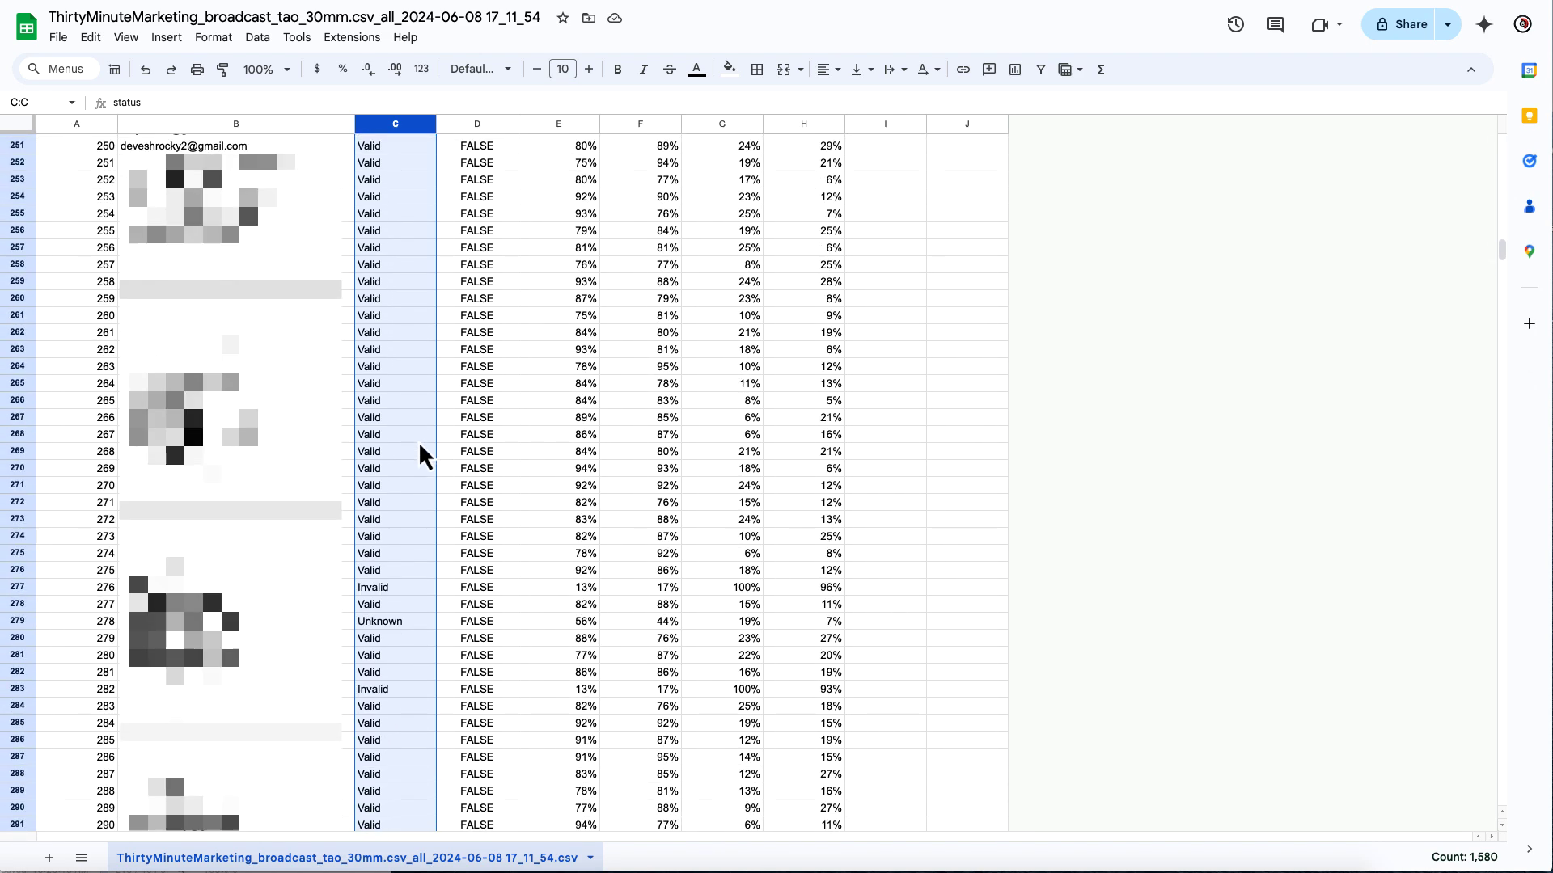
scroll(418, 440, "down", 20)
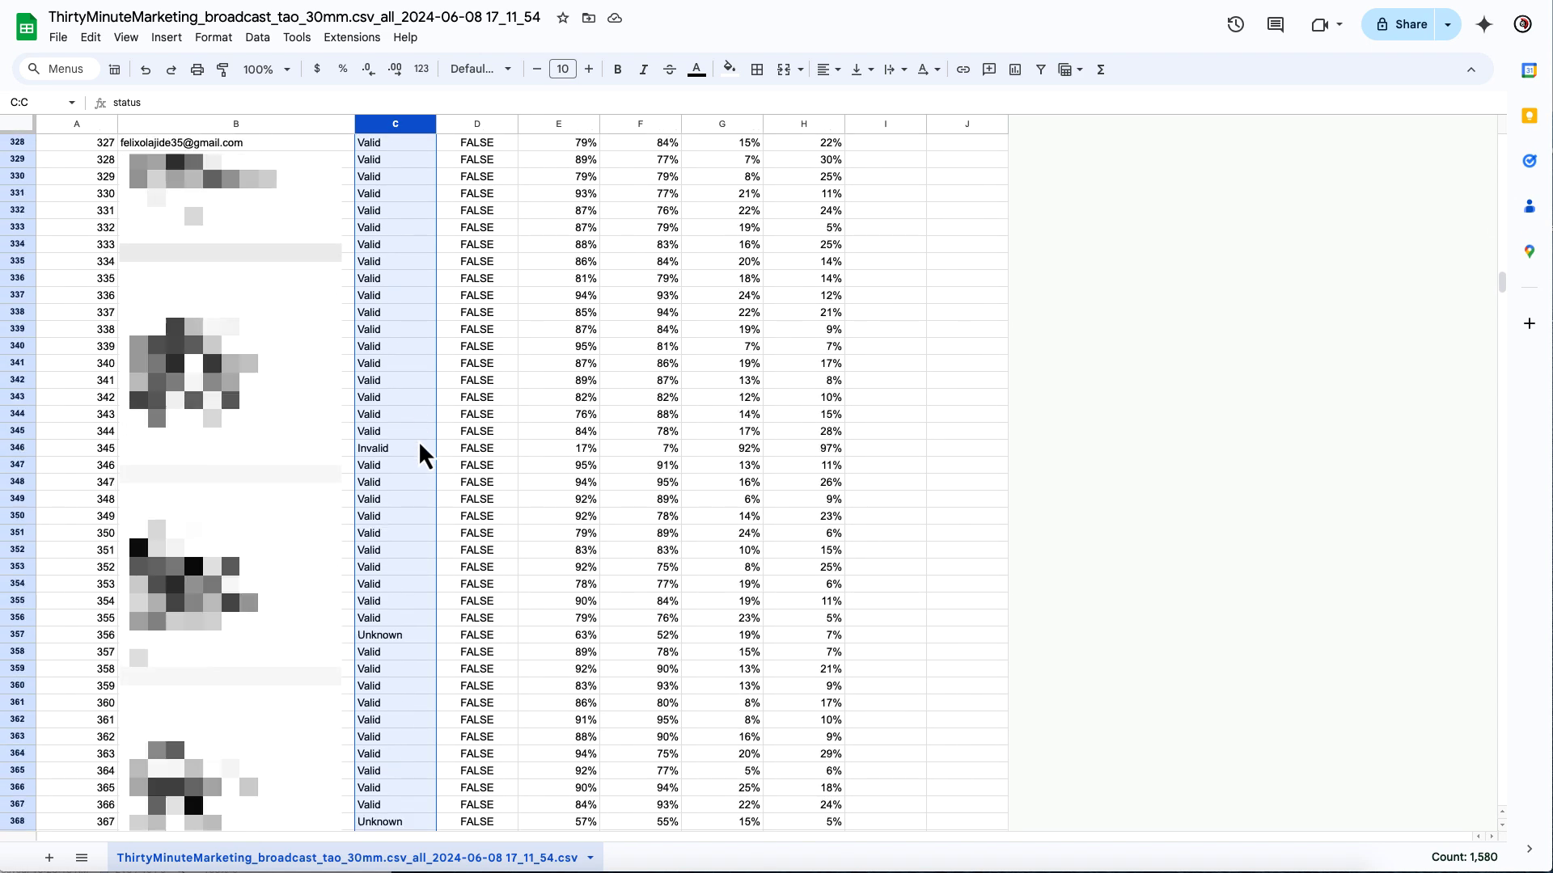
scroll(419, 440, "down", 14)
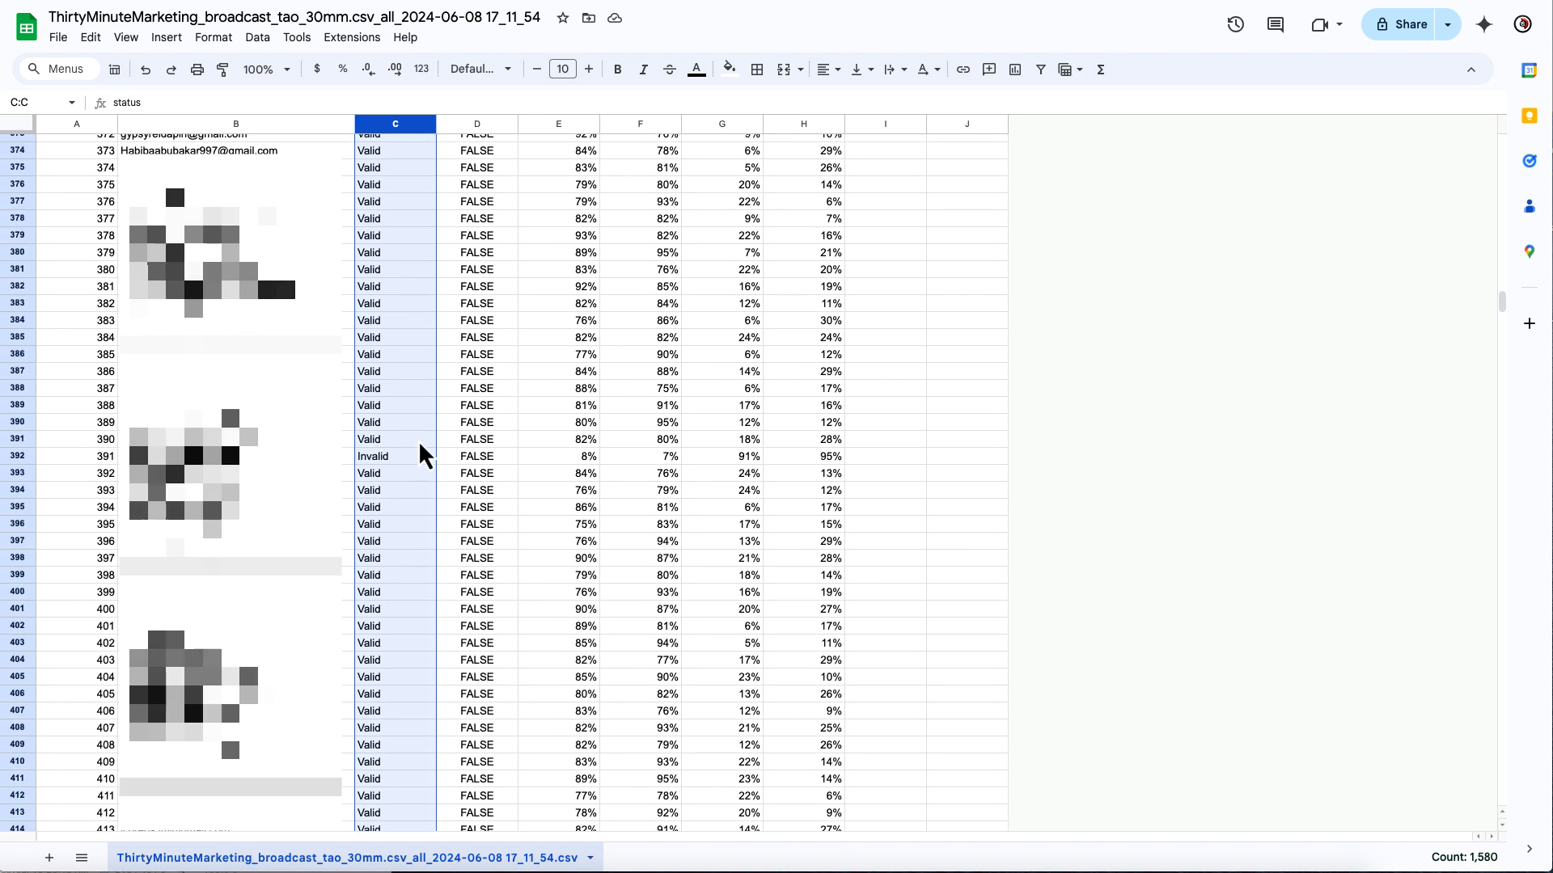
scroll(419, 440, "down", 15)
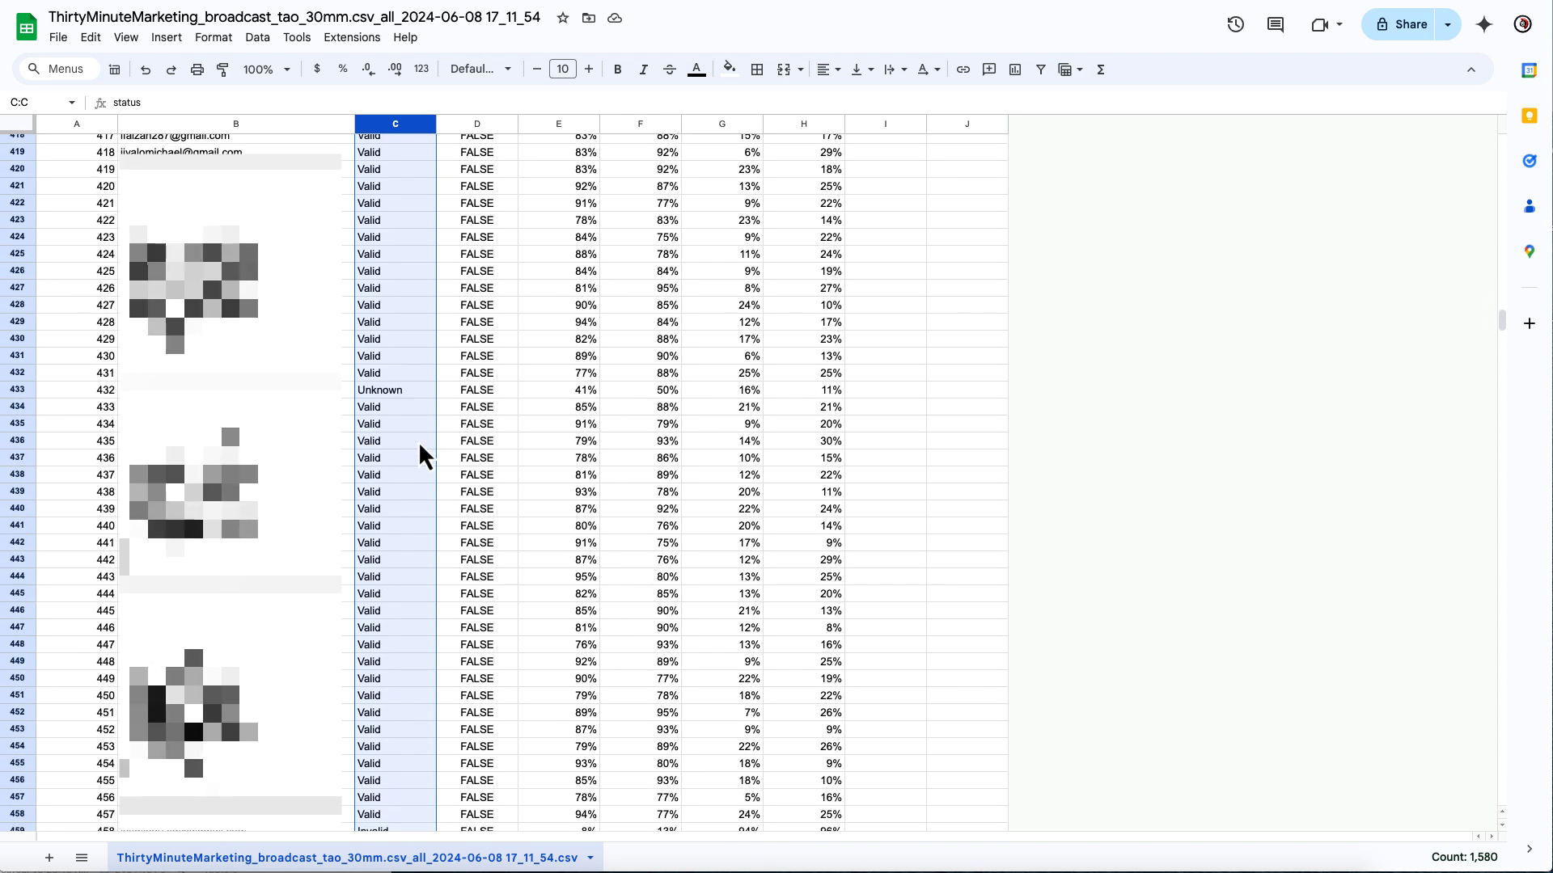
scroll(419, 440, "down", 11)
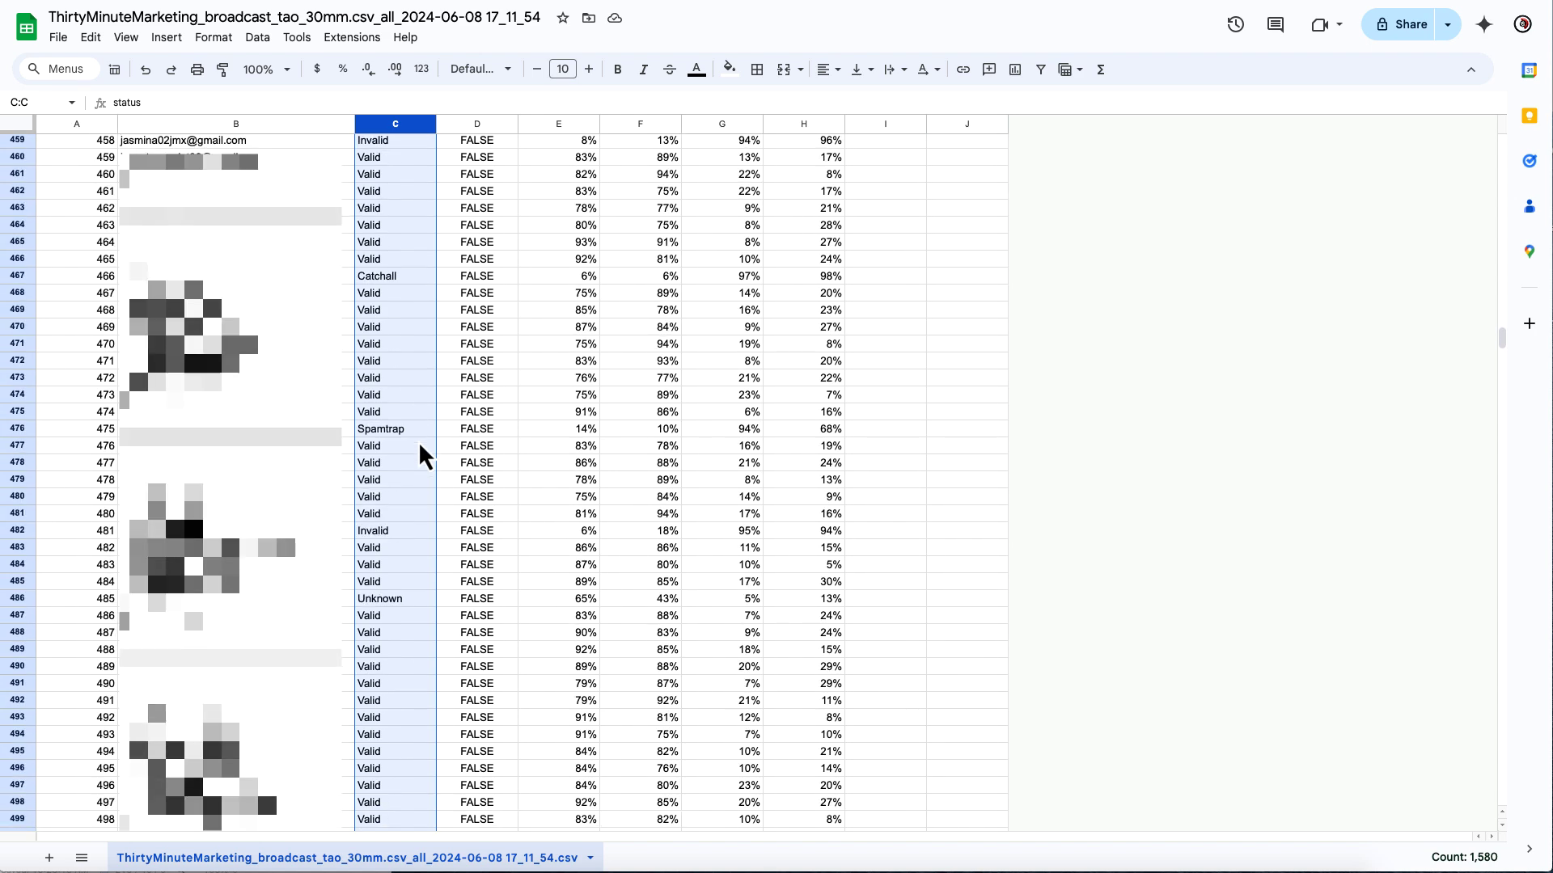
scroll(419, 440, "up", 16)
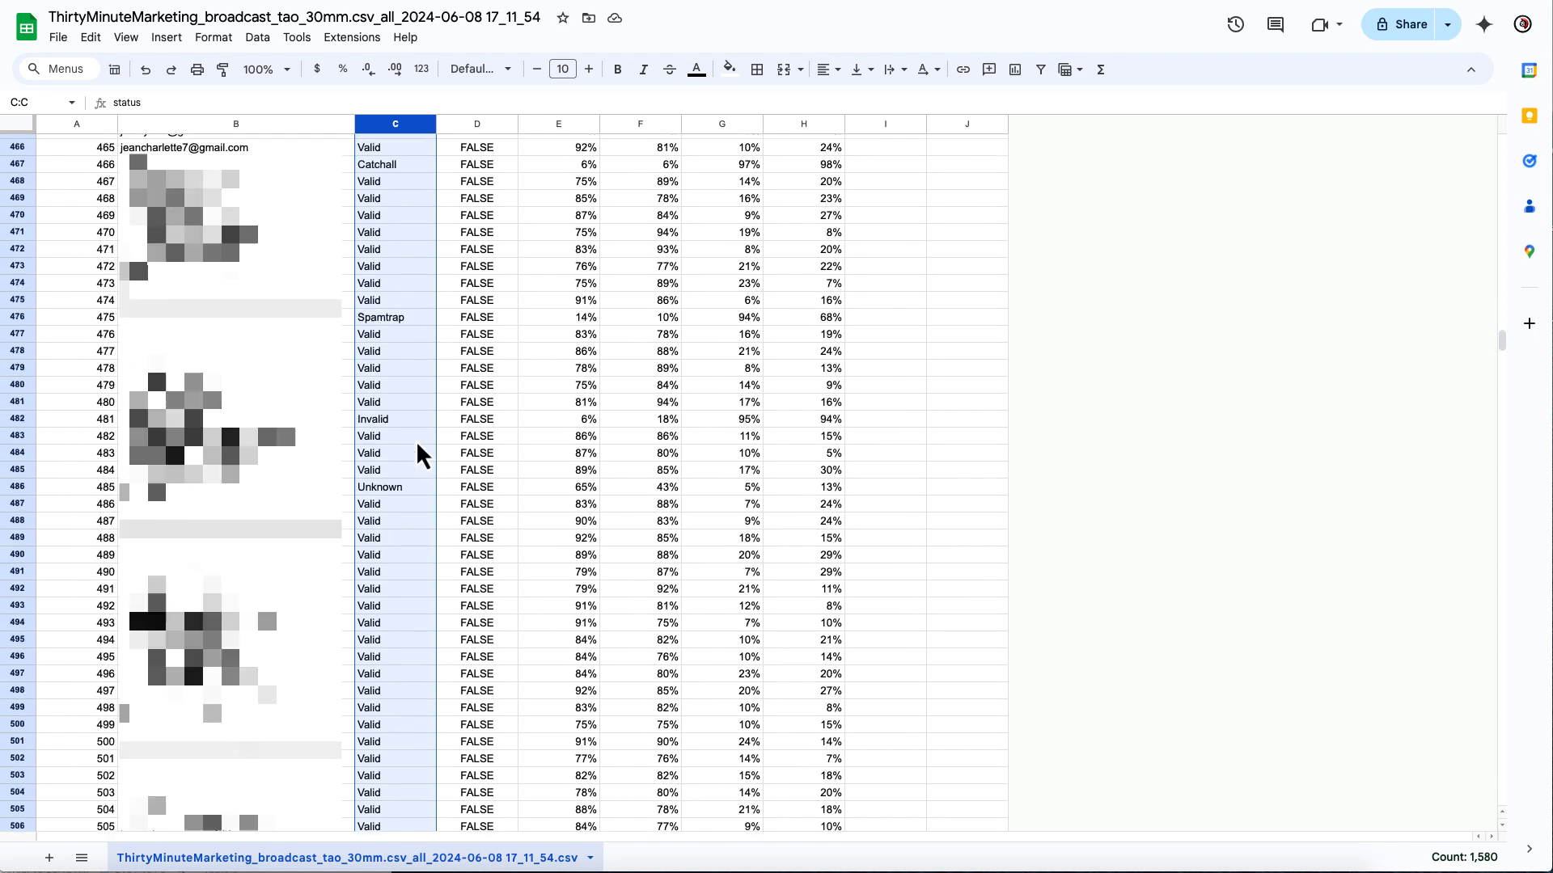
scroll(417, 446, "up", 20)
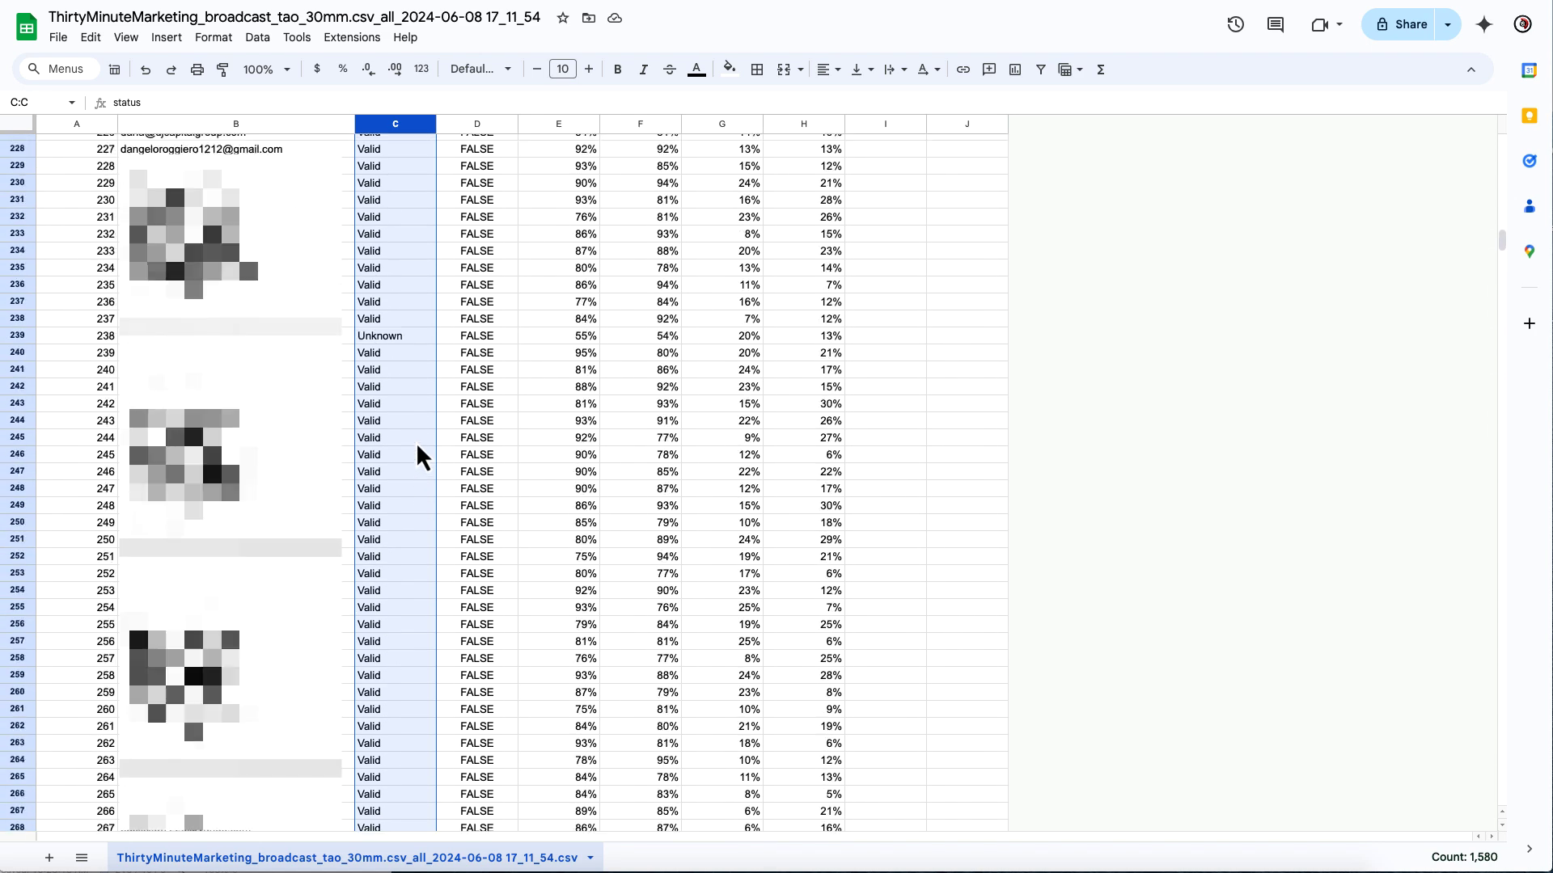
scroll(415, 445, "up", 20)
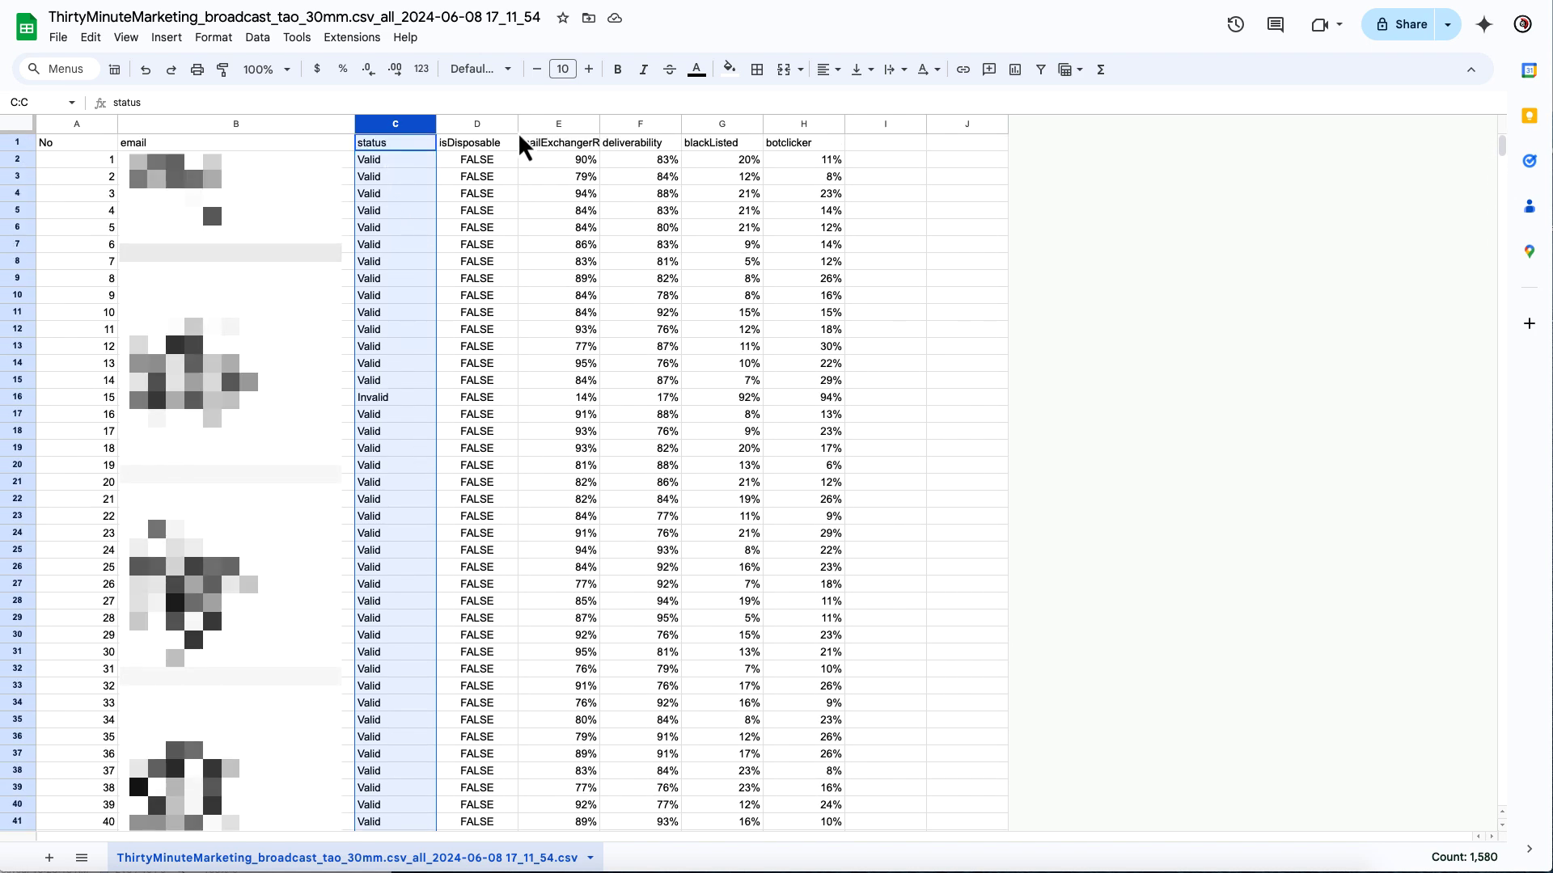
Switch to the ZeroBounce all_results spreadsheet, scroll right, and select the ZB Status column CA.
key("ctrl+Tab")
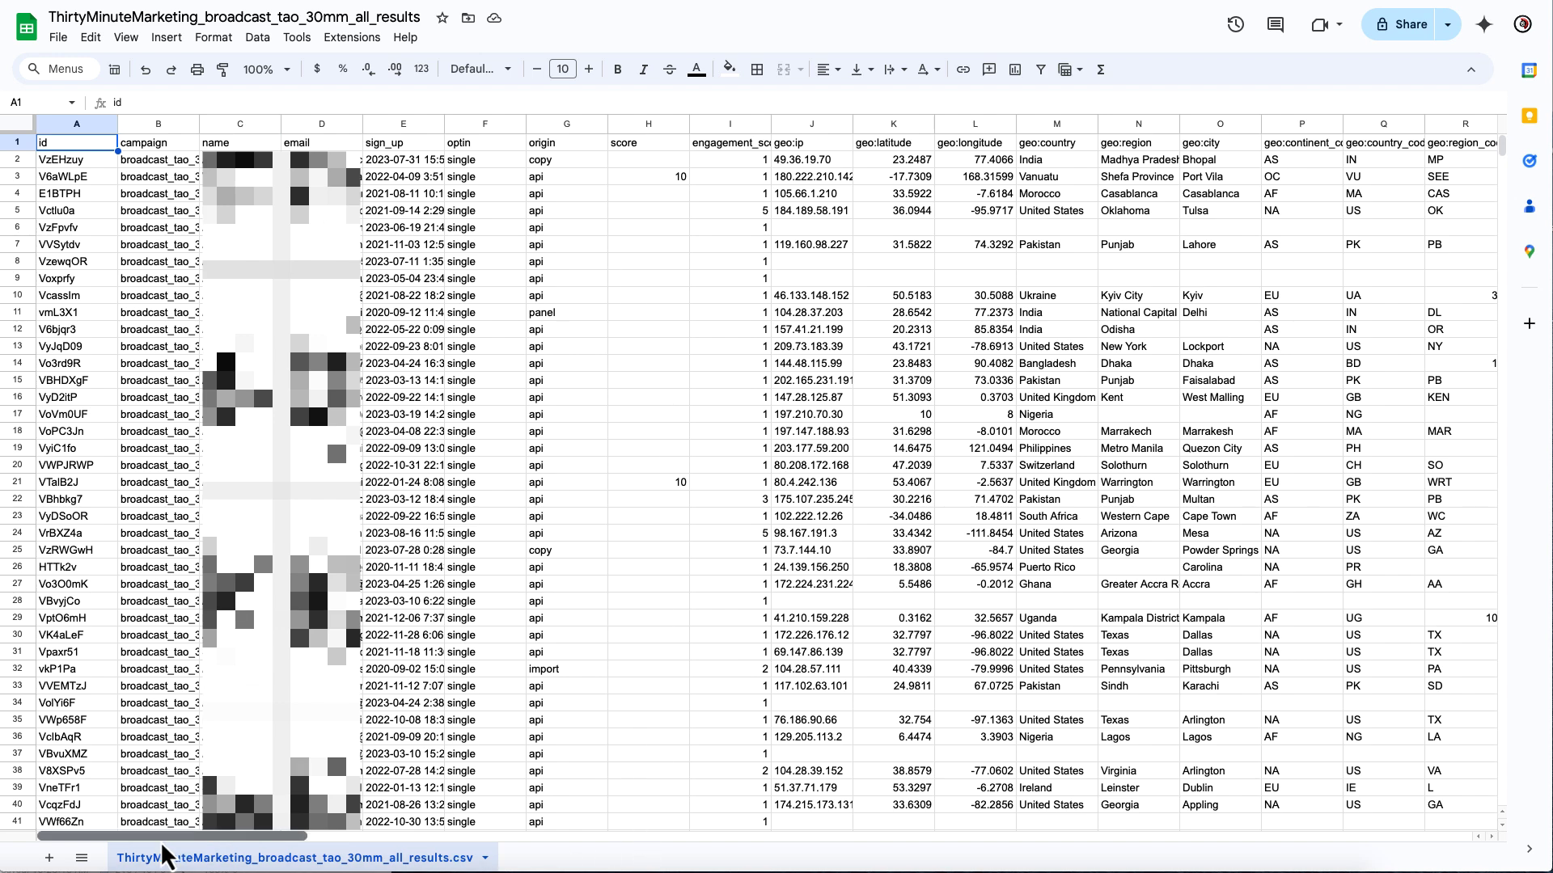
left_click_drag(260, 838, 1273, 838)
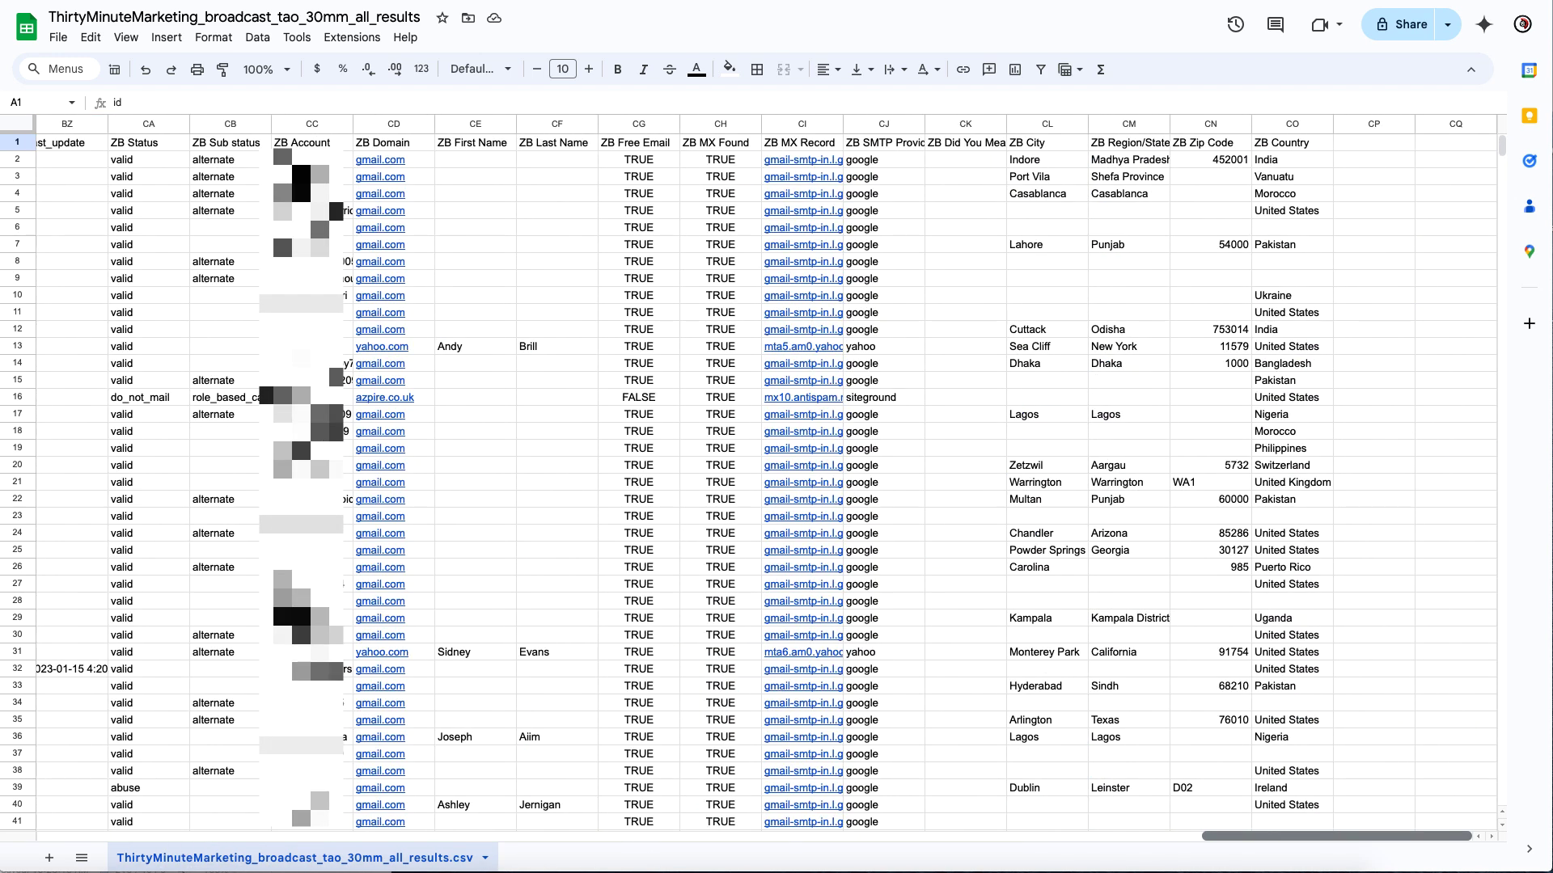
left_click(159, 125)
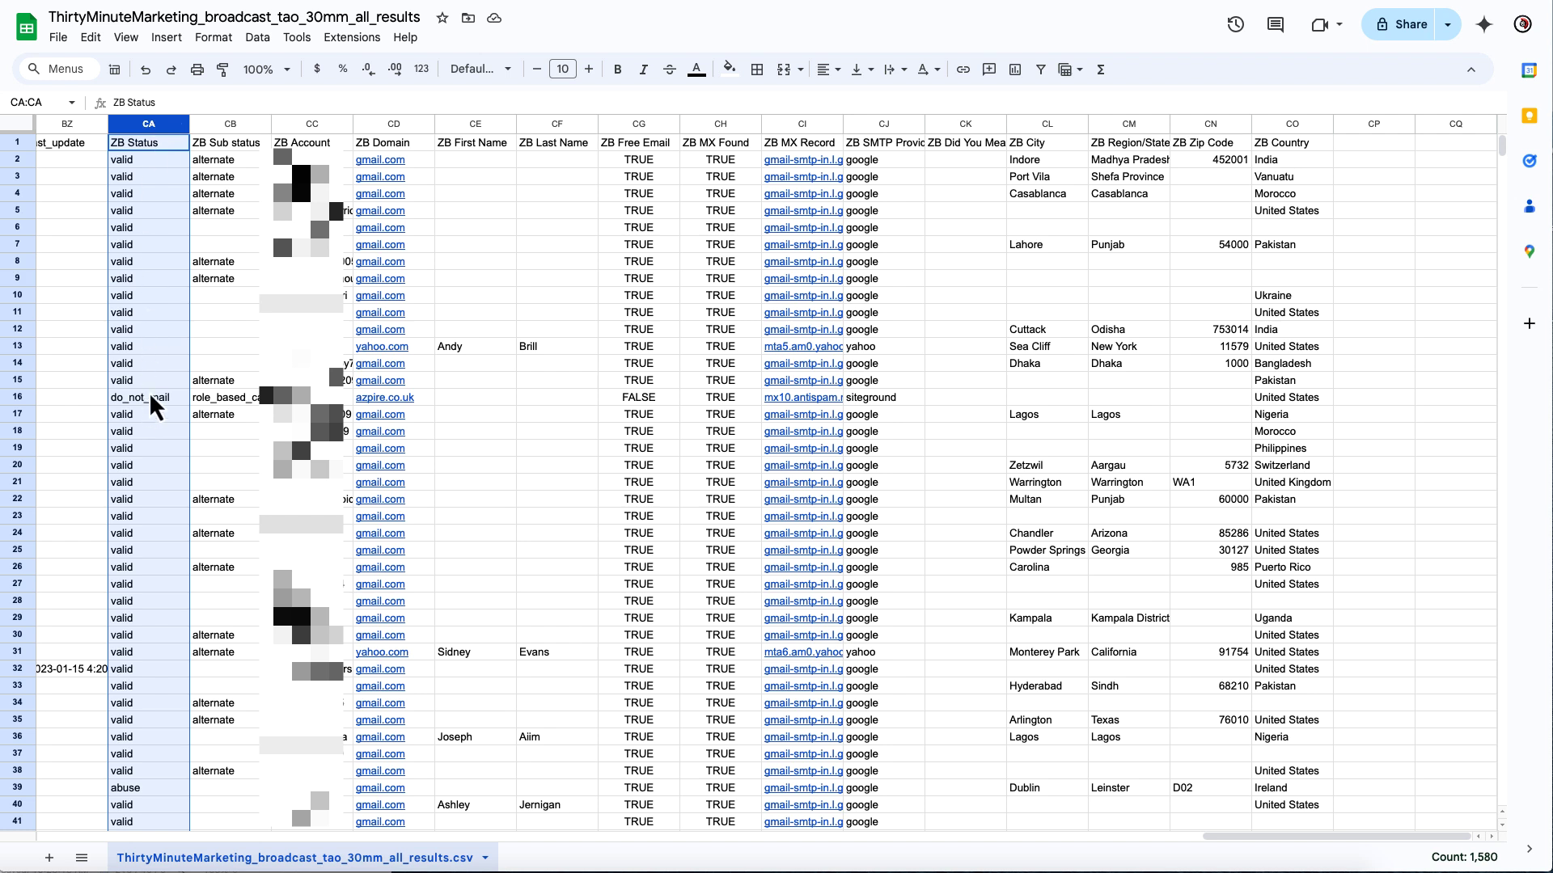
Bring both PDF reports back to the front and highlight the Spam Trap status label.
key("super+Tab")
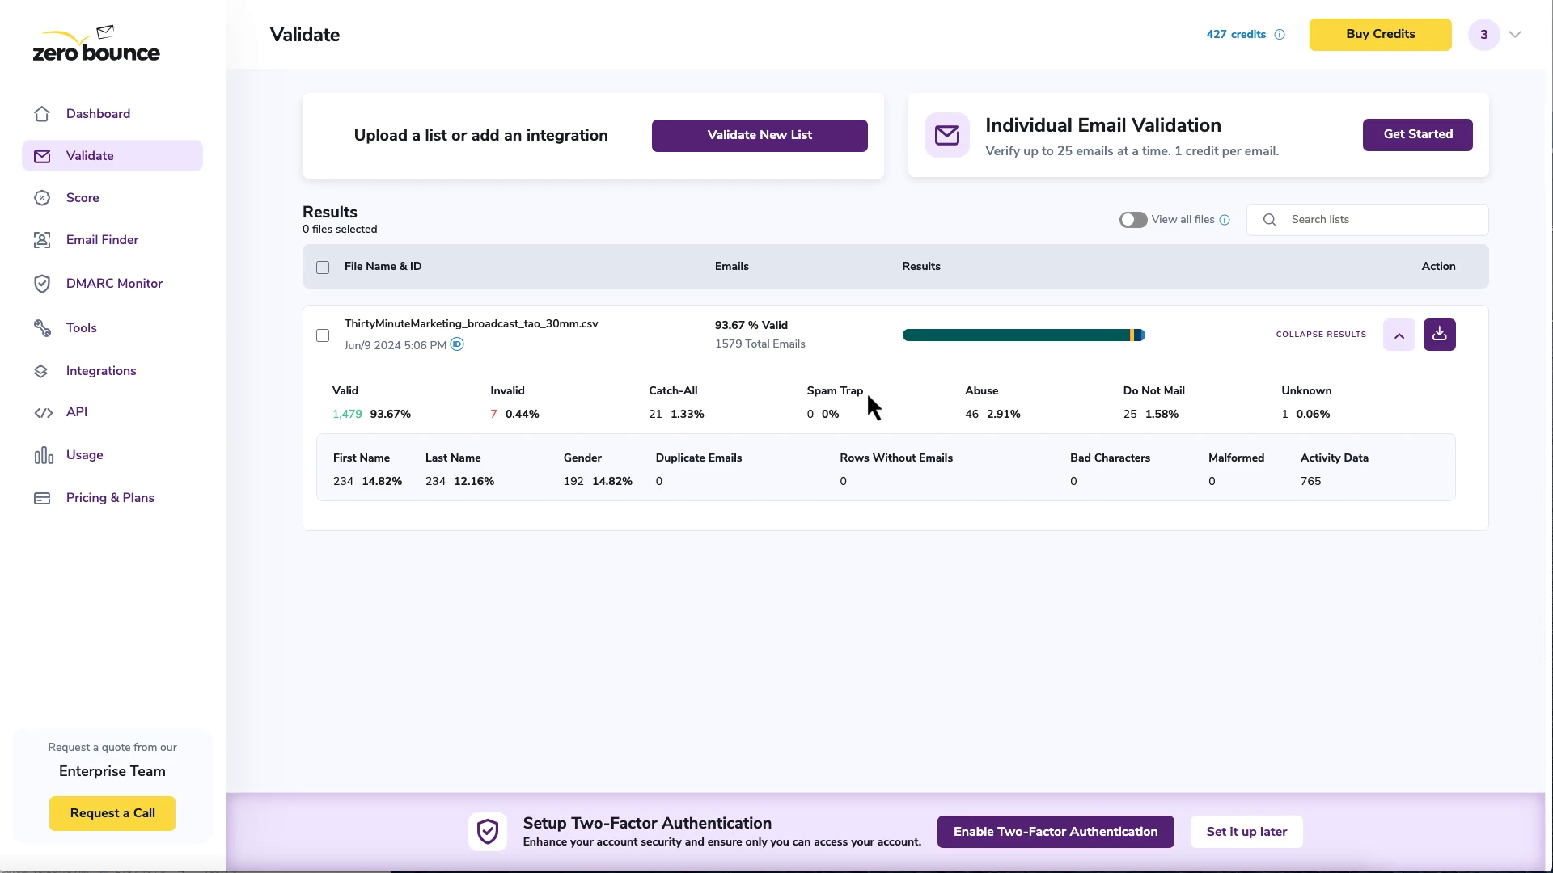
left_click_drag(867, 391, 806, 388)
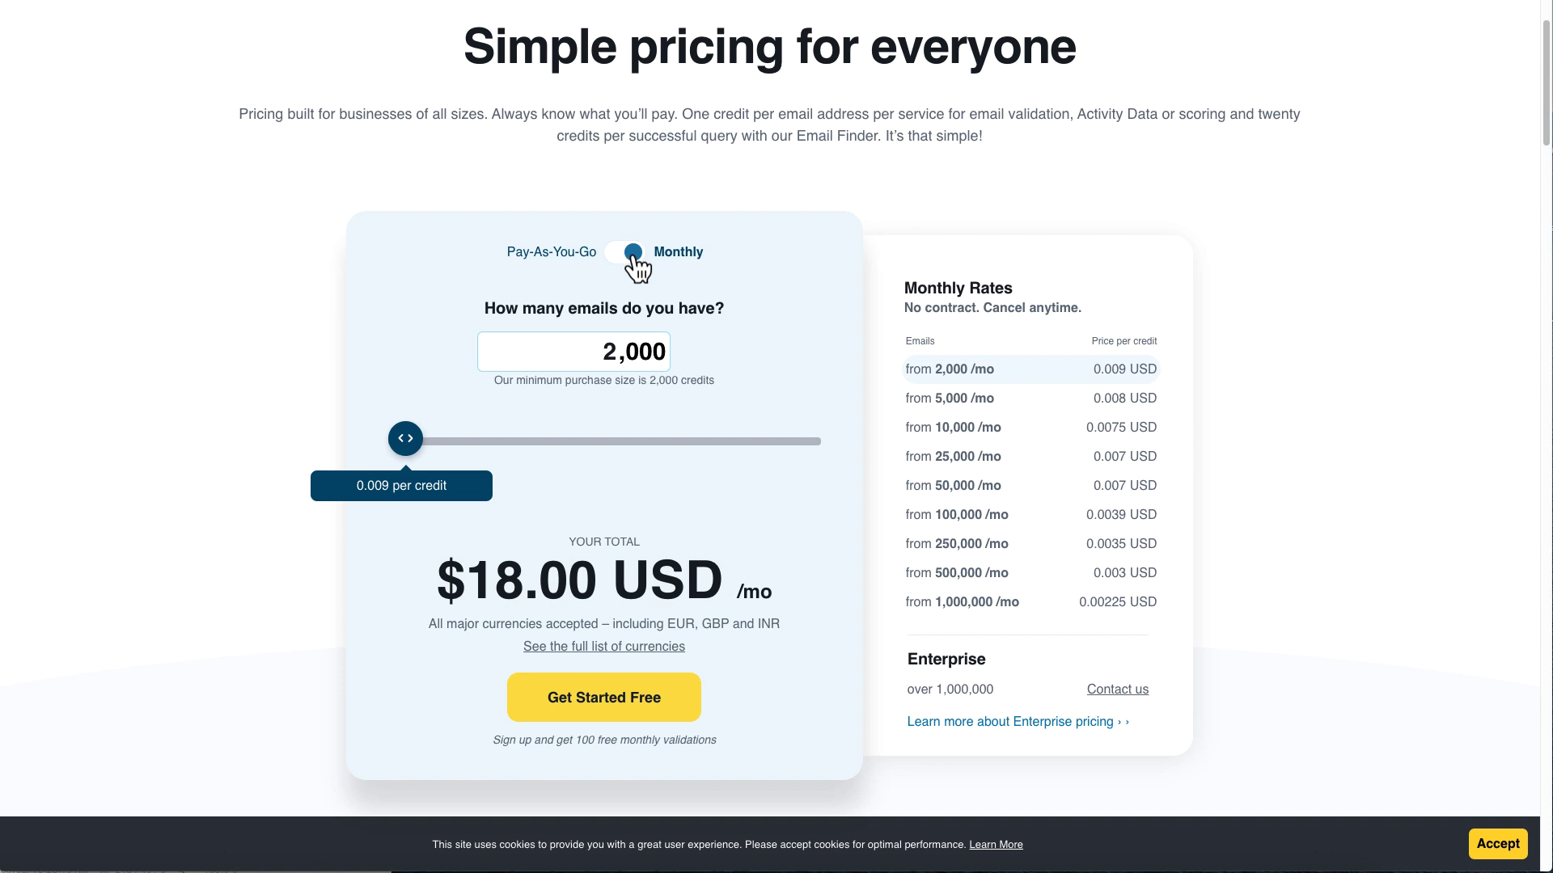
Switch ZeroBounce's pricing calculator from Monthly to Pay-As-You-Go for 2,000 emails.
left_click(635, 255)
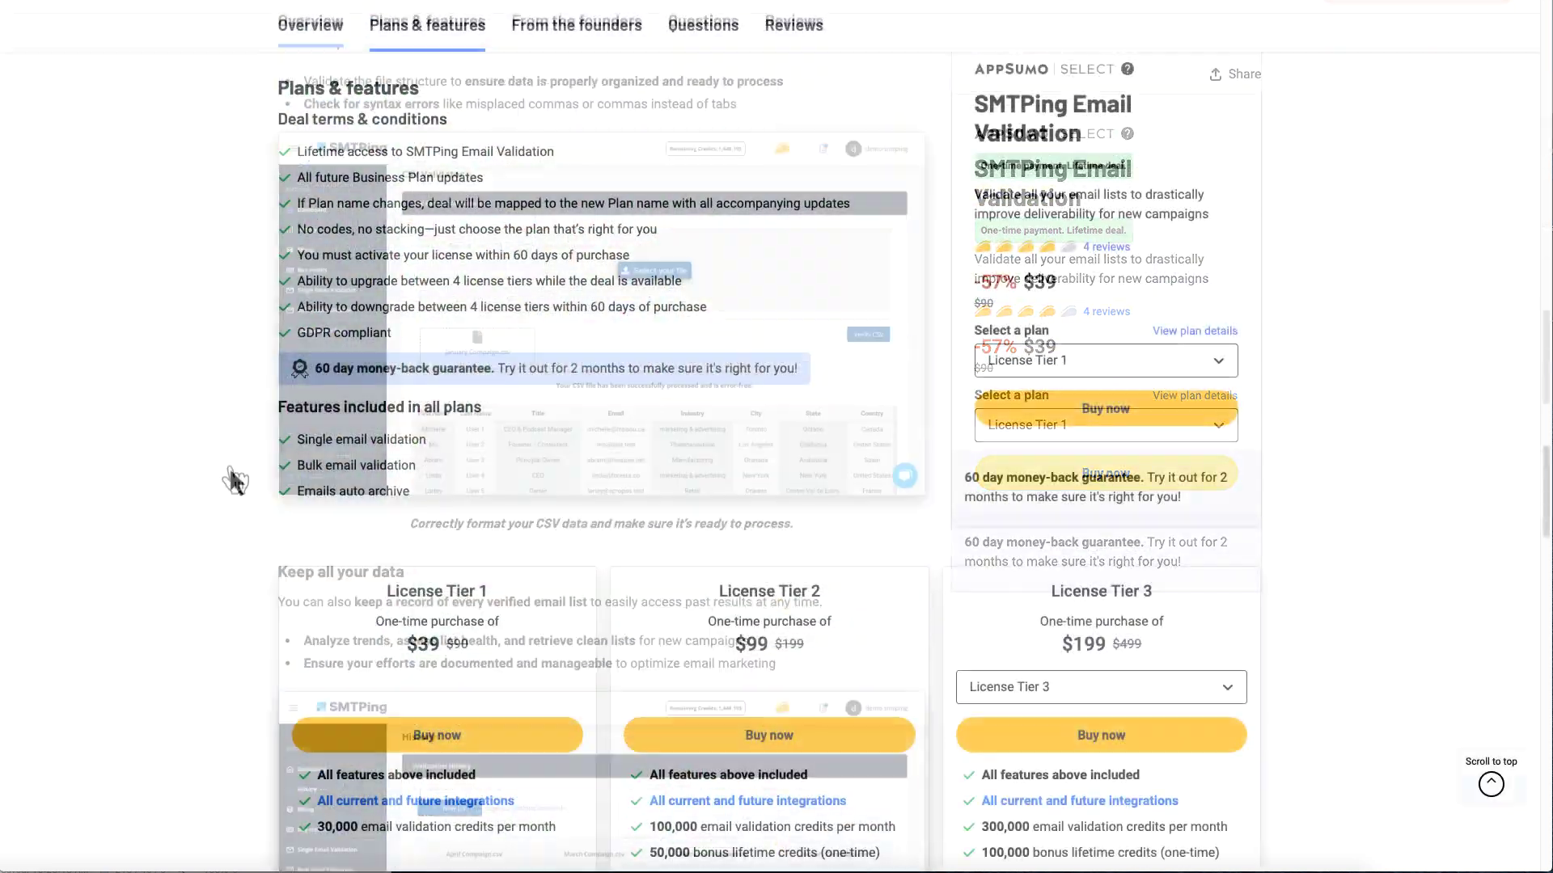
Scroll down to the plan cards and highlight Tier 1's 30,000 monthly credits and title.
scroll(230, 467, "down", 2)
scroll(229, 467, "down", 2)
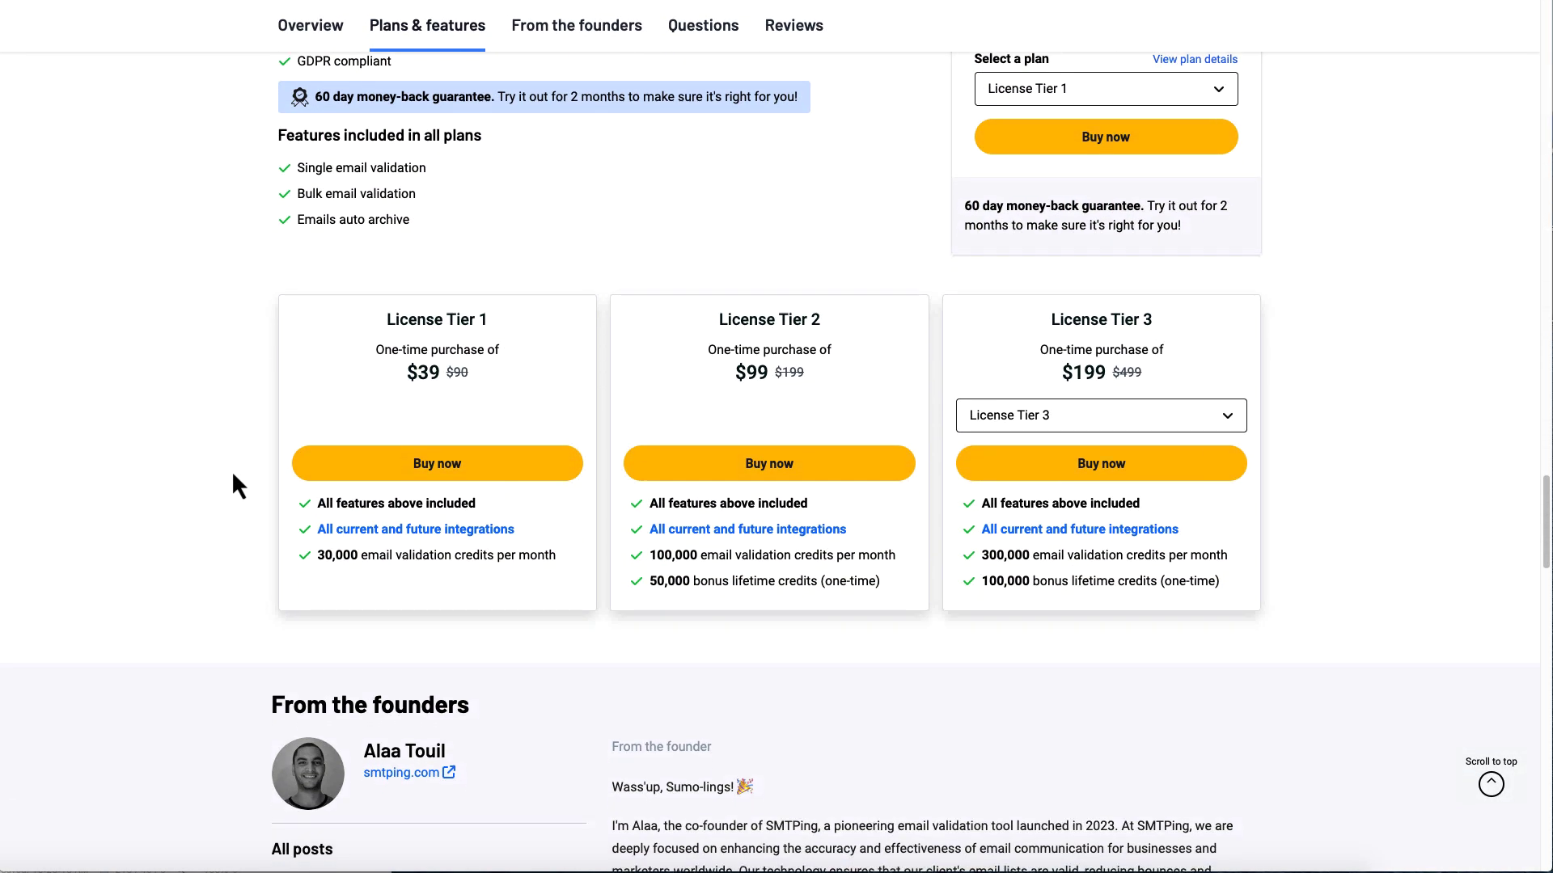
left_click_drag(319, 555, 575, 566)
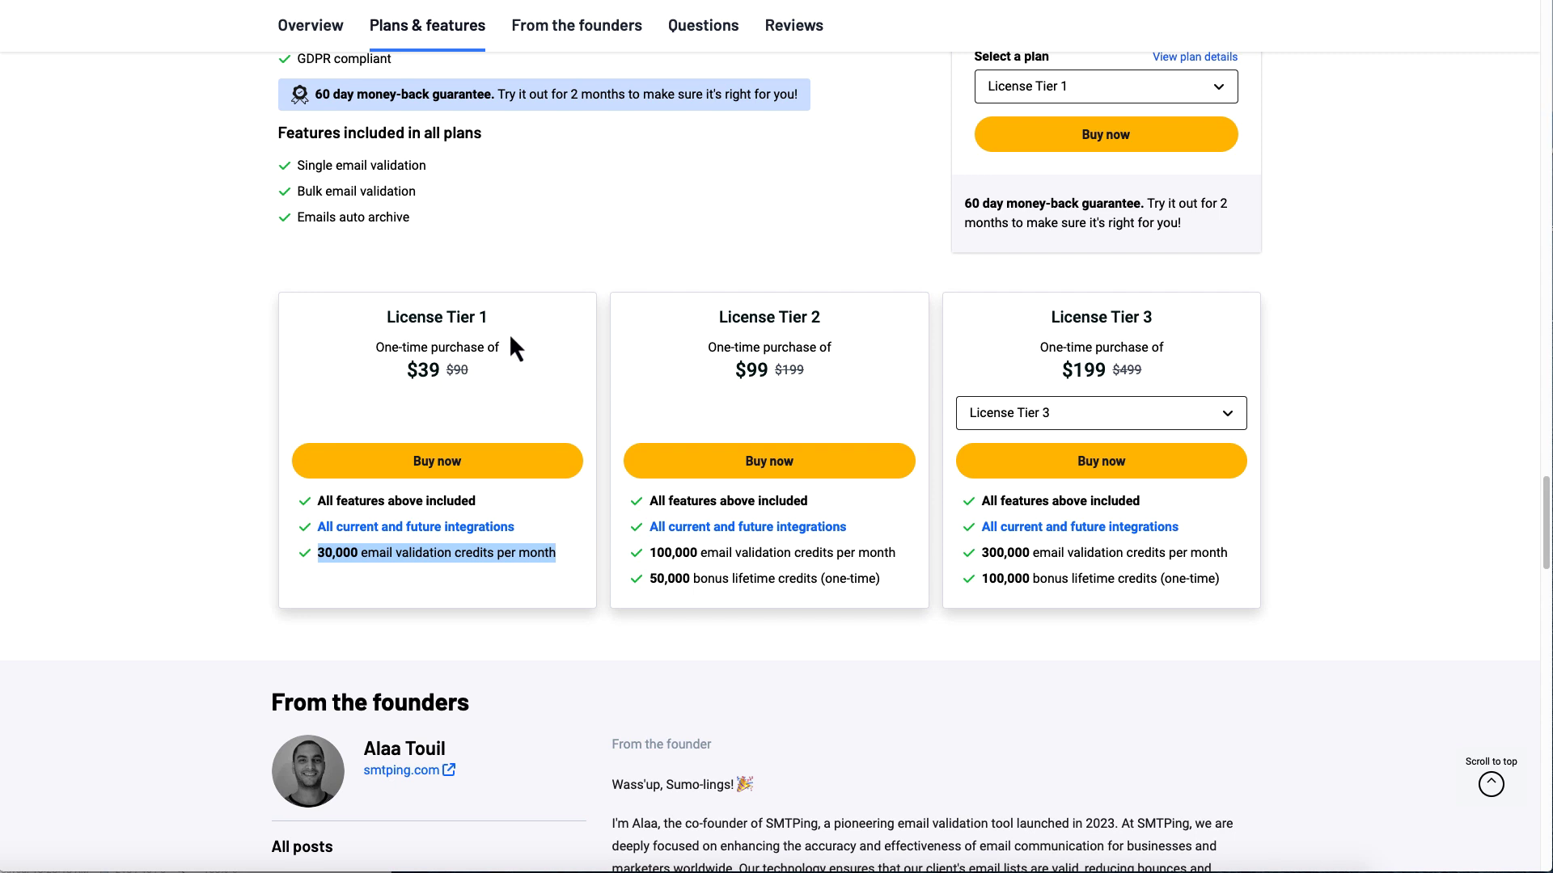
left_click_drag(491, 317, 388, 317)
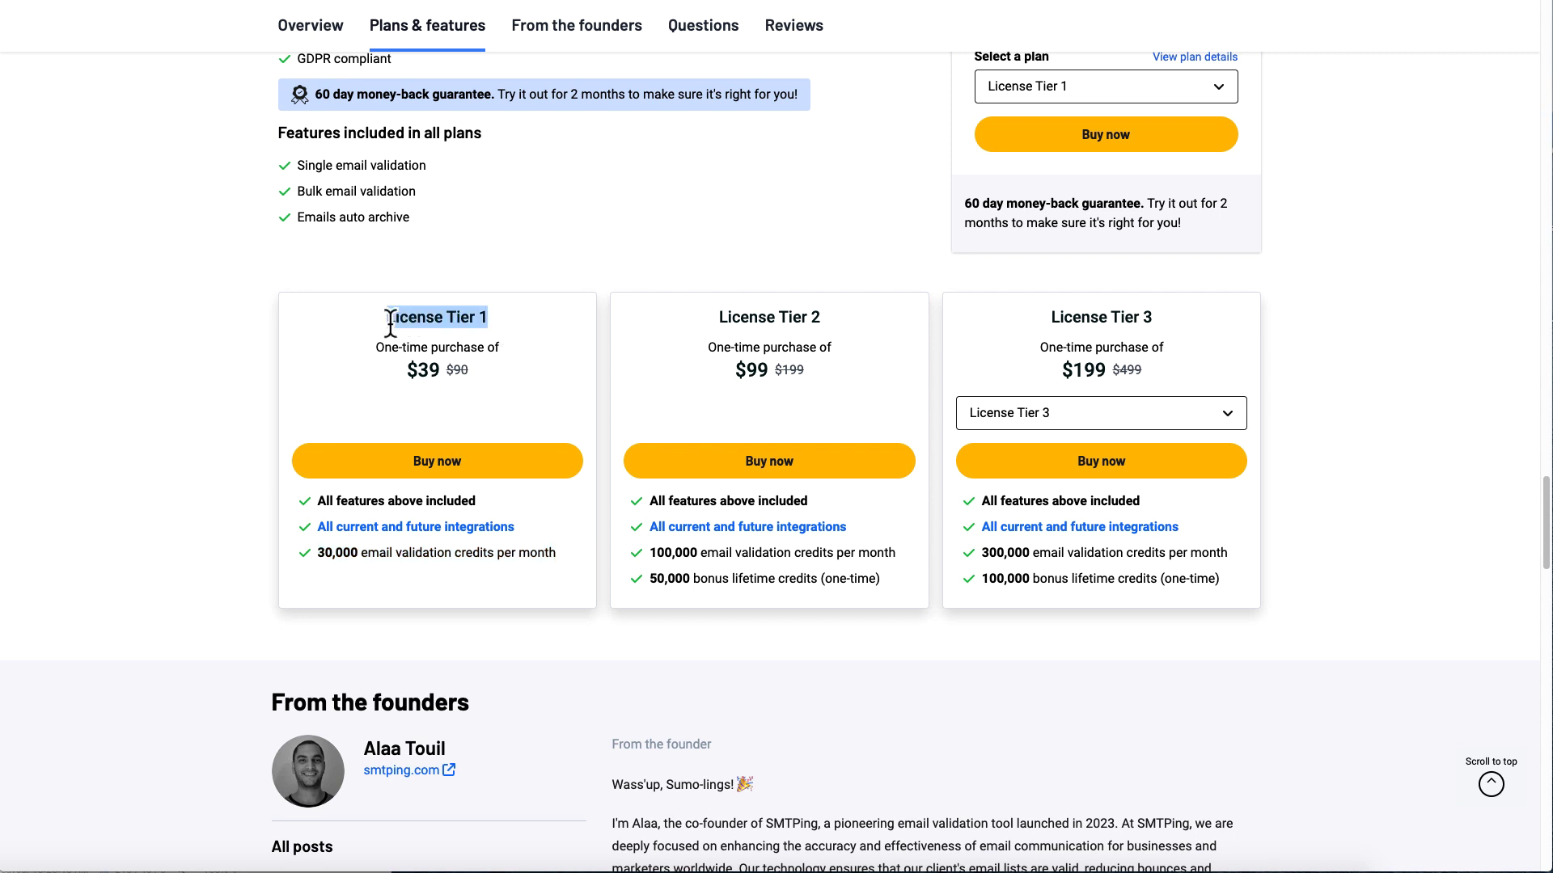
Switch the third plan card to License Tier 4 and highlight its credits and $349 price.
left_click(1140, 414)
left_click(1049, 487)
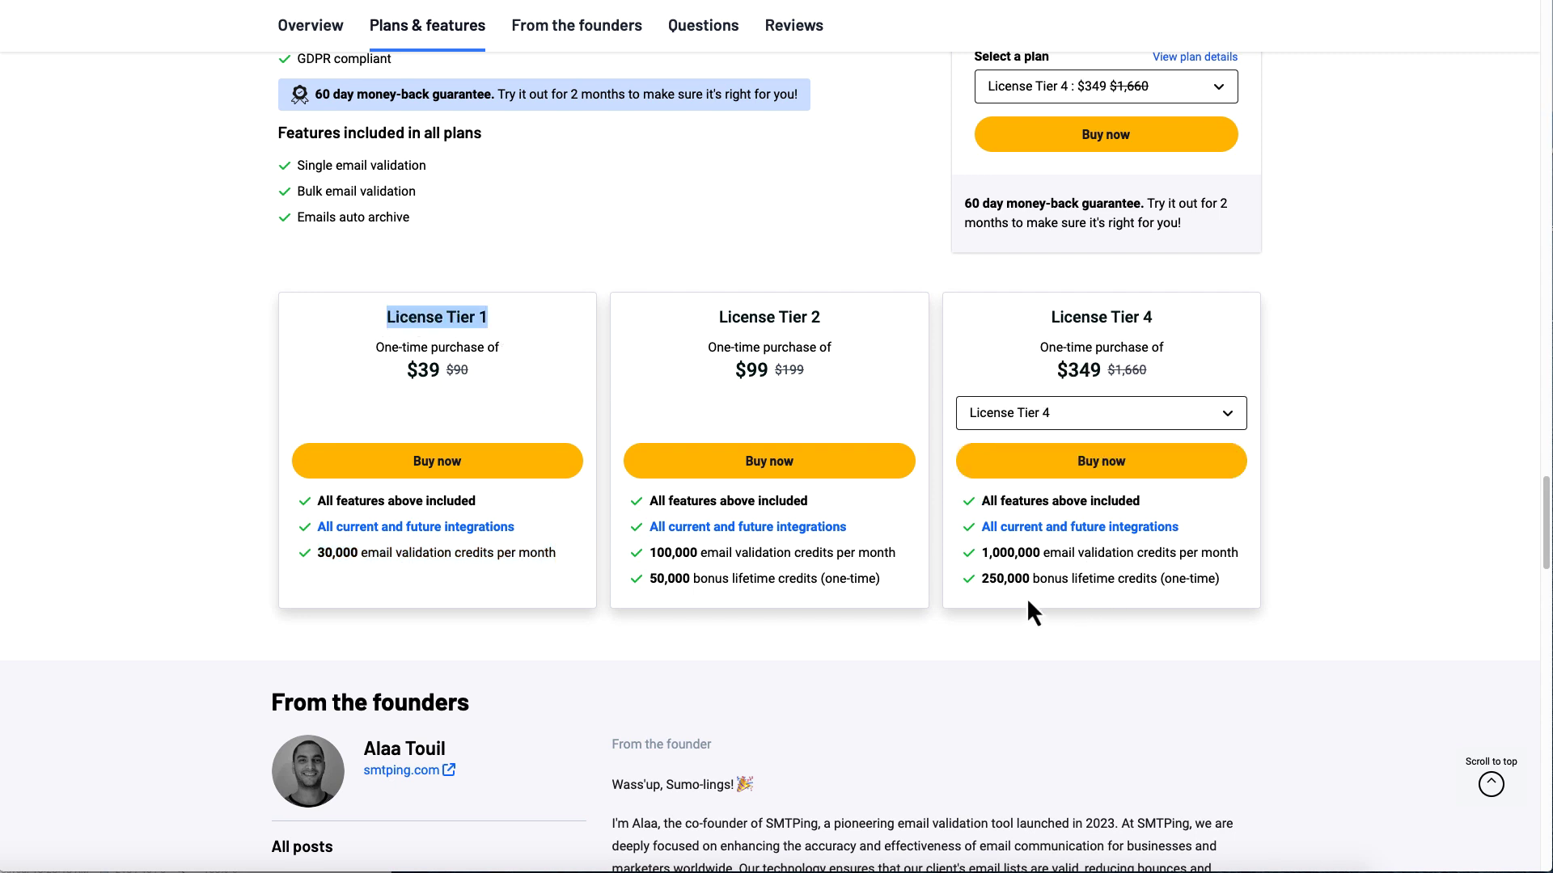
left_click_drag(982, 552, 1227, 576)
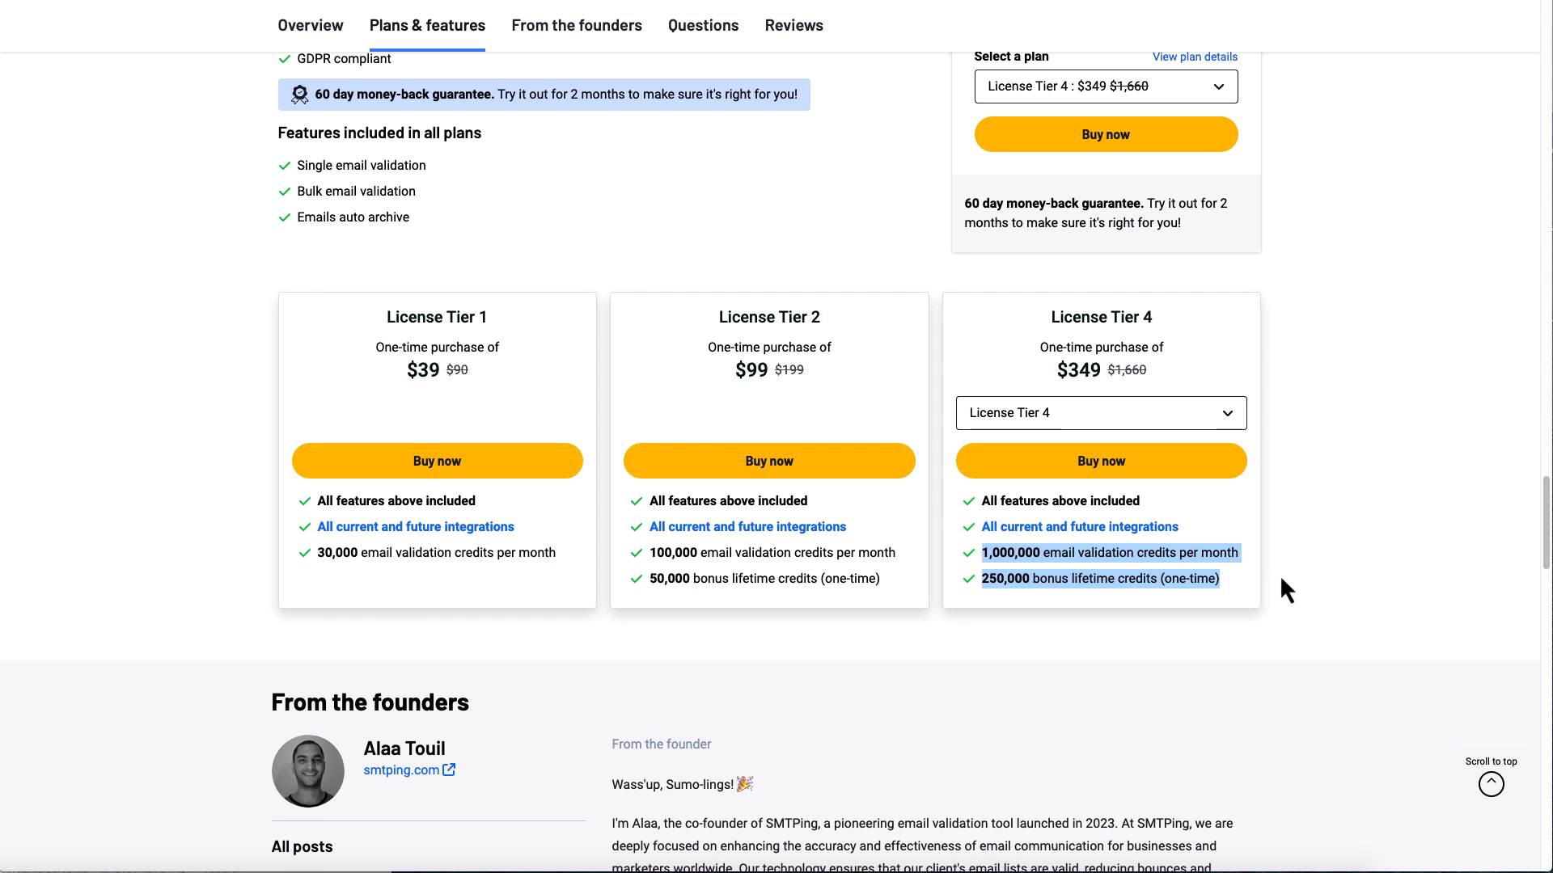
left_click_drag(1055, 370, 1095, 371)
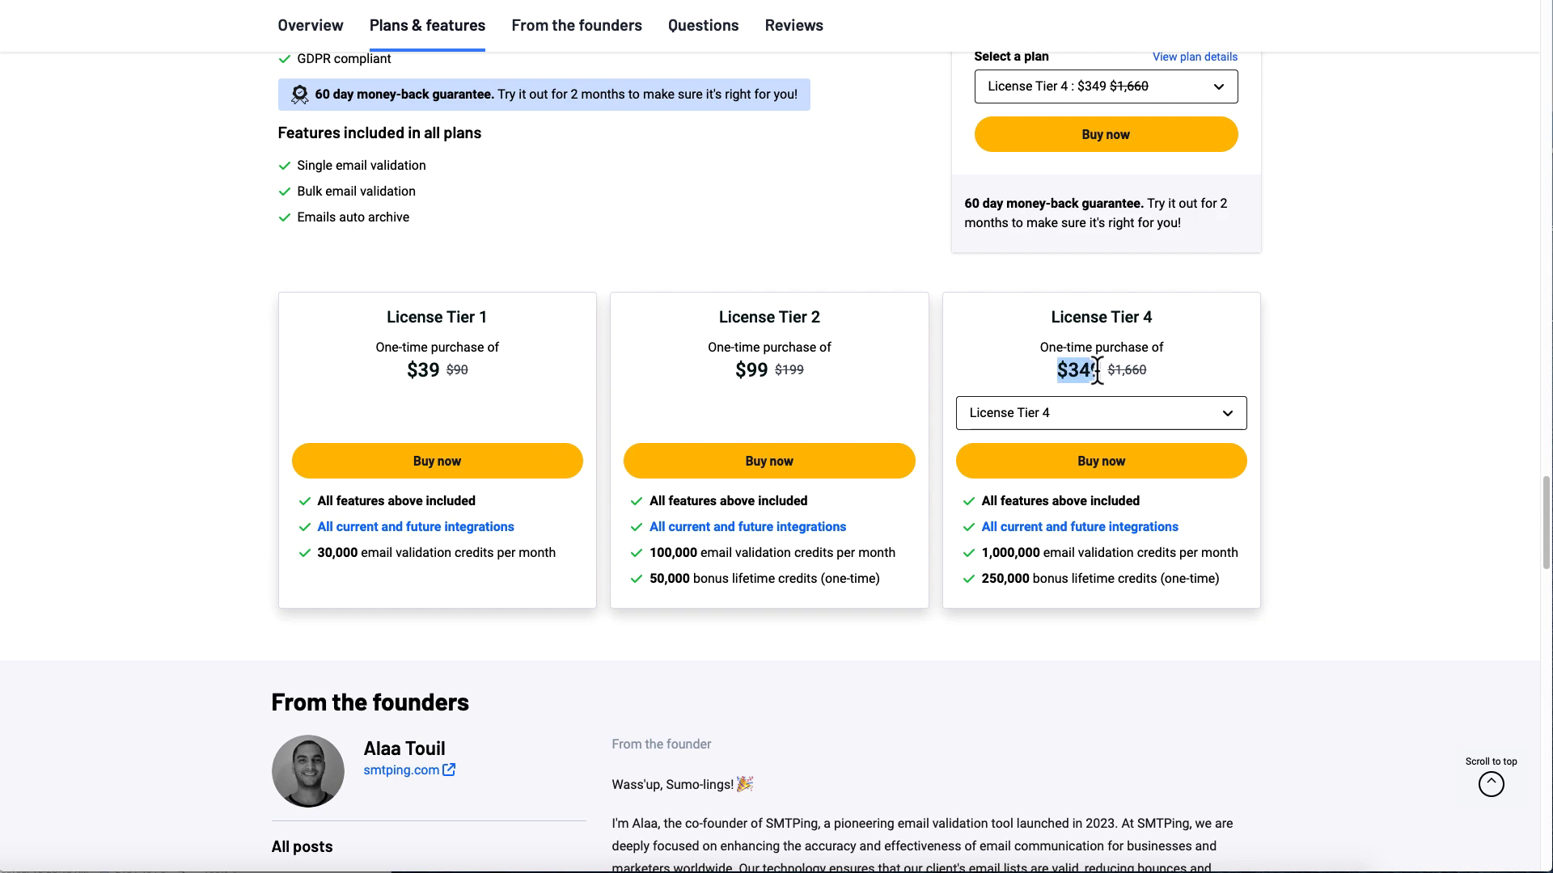